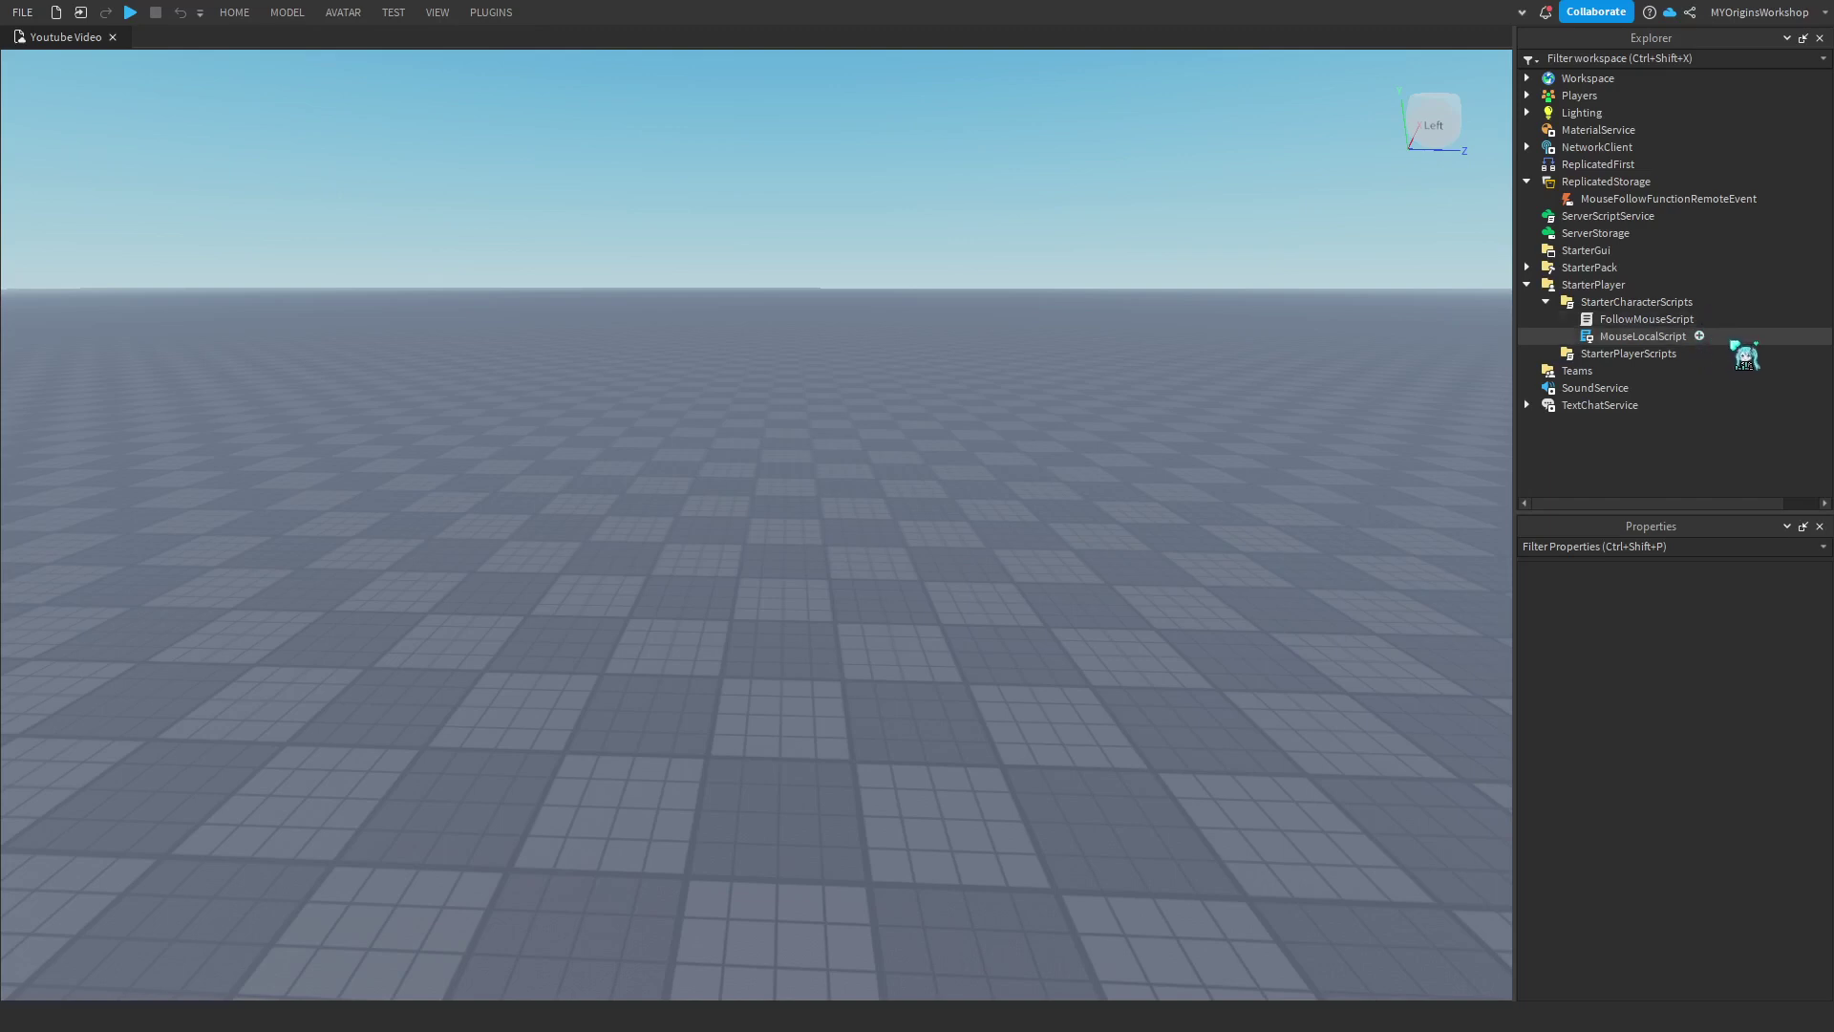
- Select MouseLocalScript and pick out the angle value passed to FireServer
click(1735, 338)
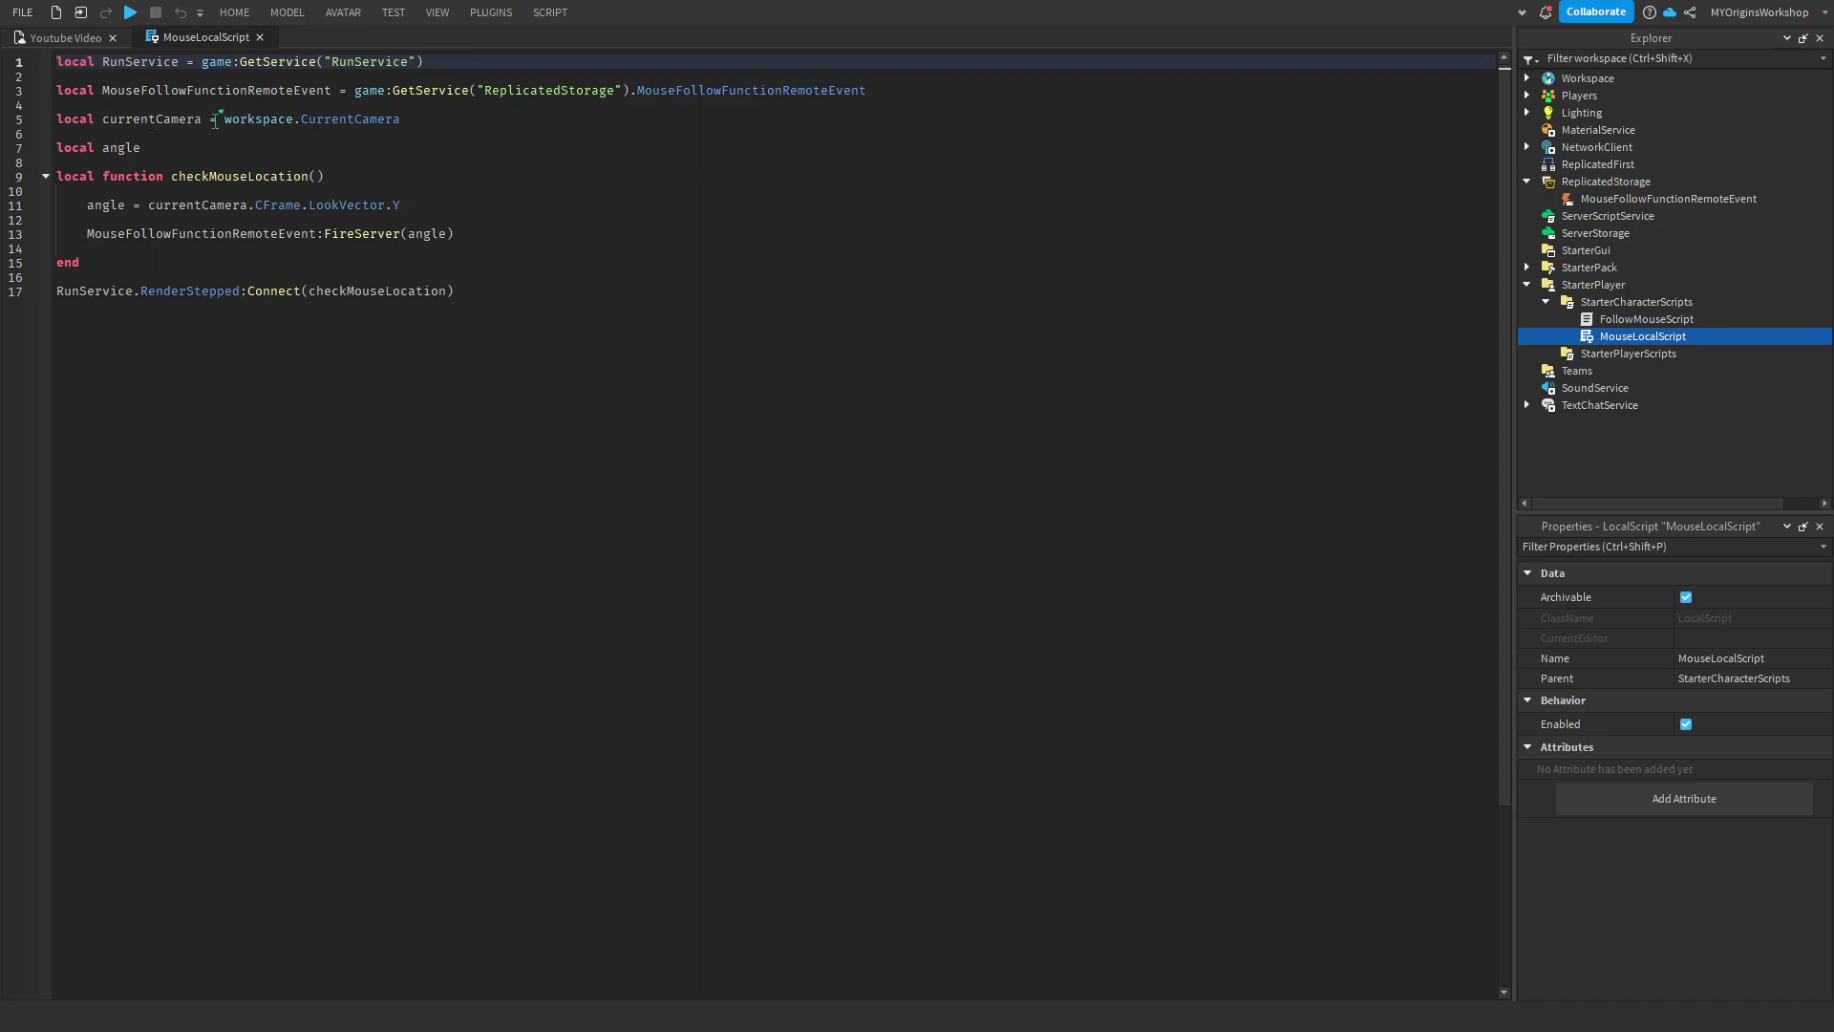
double_click(417, 232)
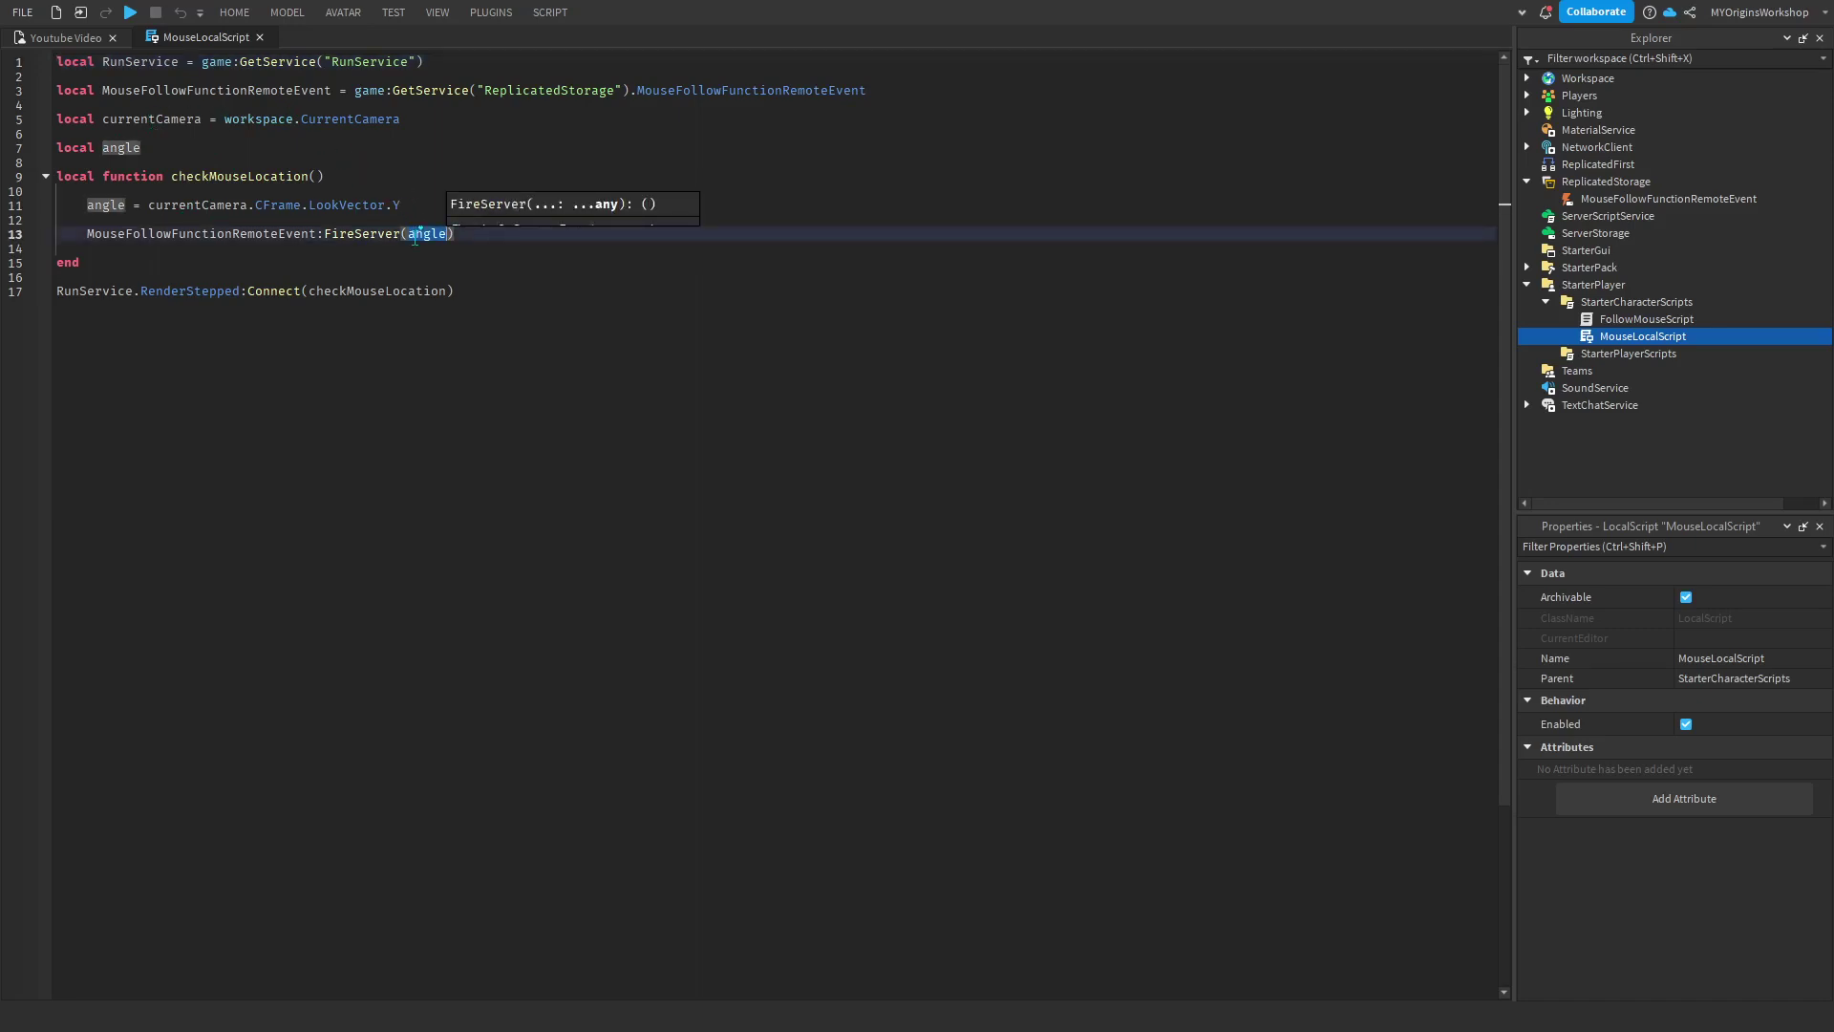
click(74, 234)
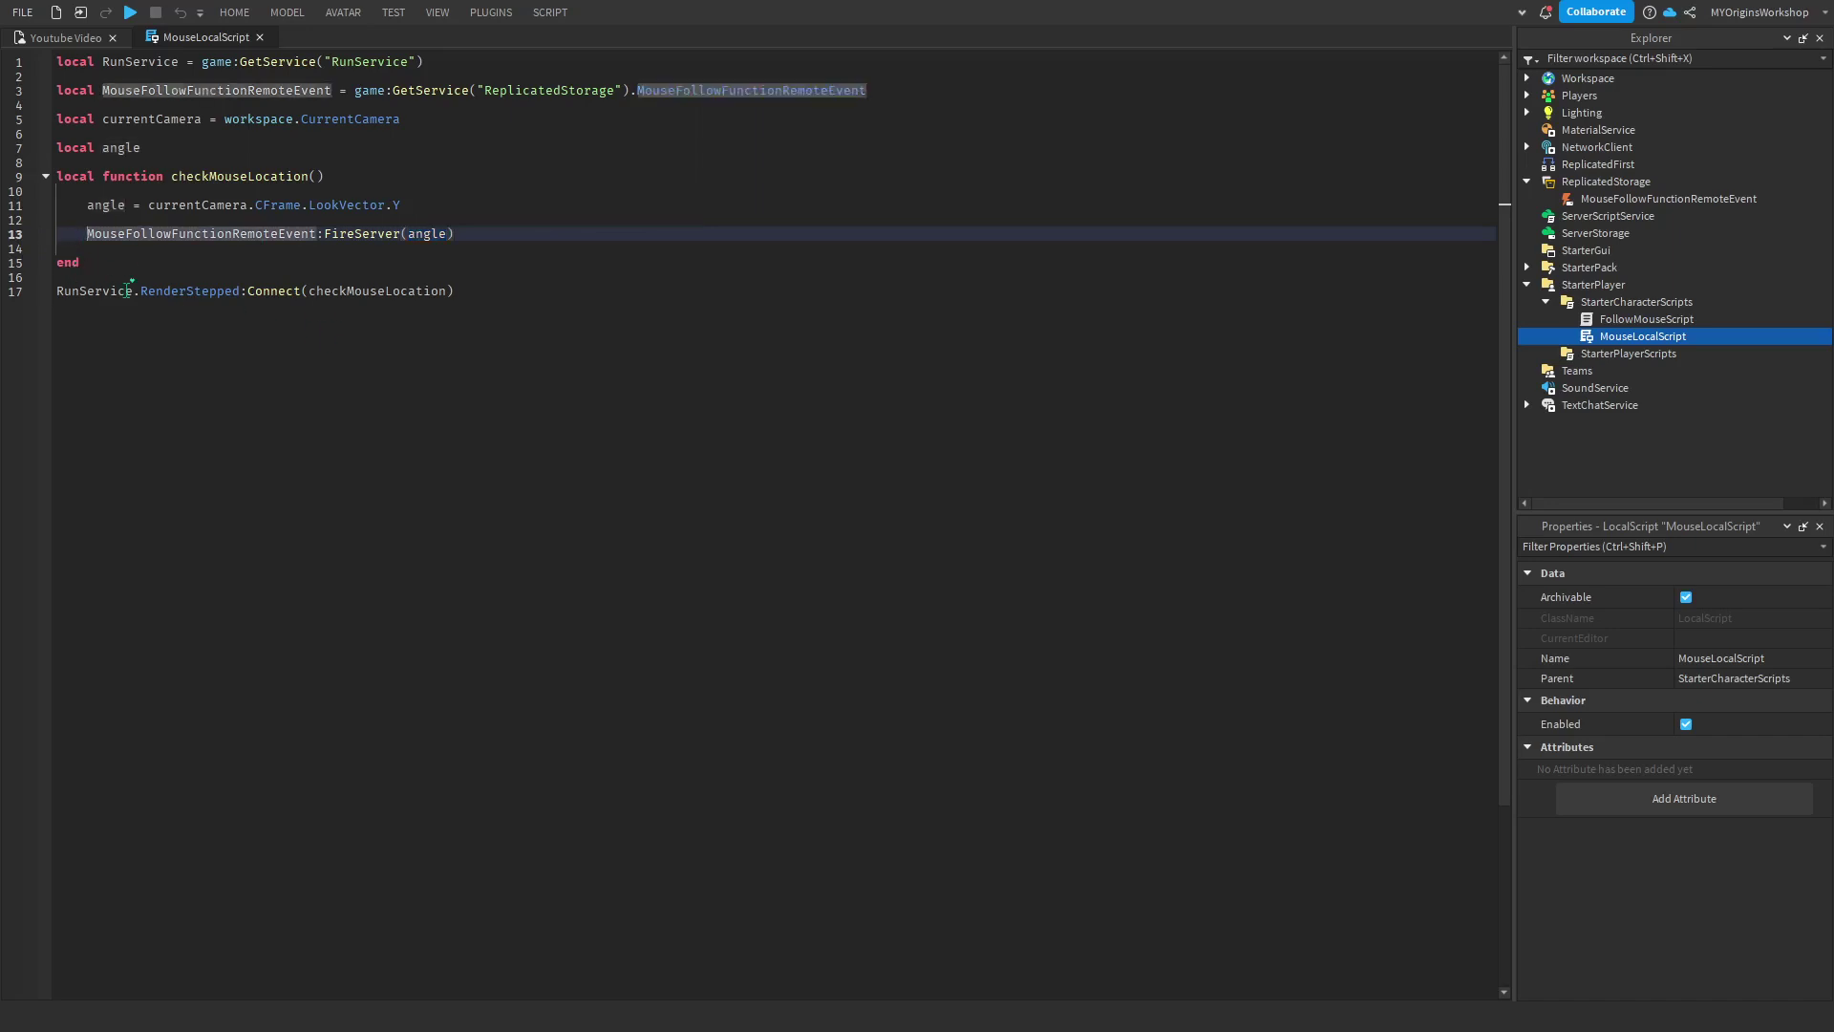
- Highlight the RenderStepped connection that runs the angle check every frame
click(465, 290)
drag(59, 291, 507, 291)
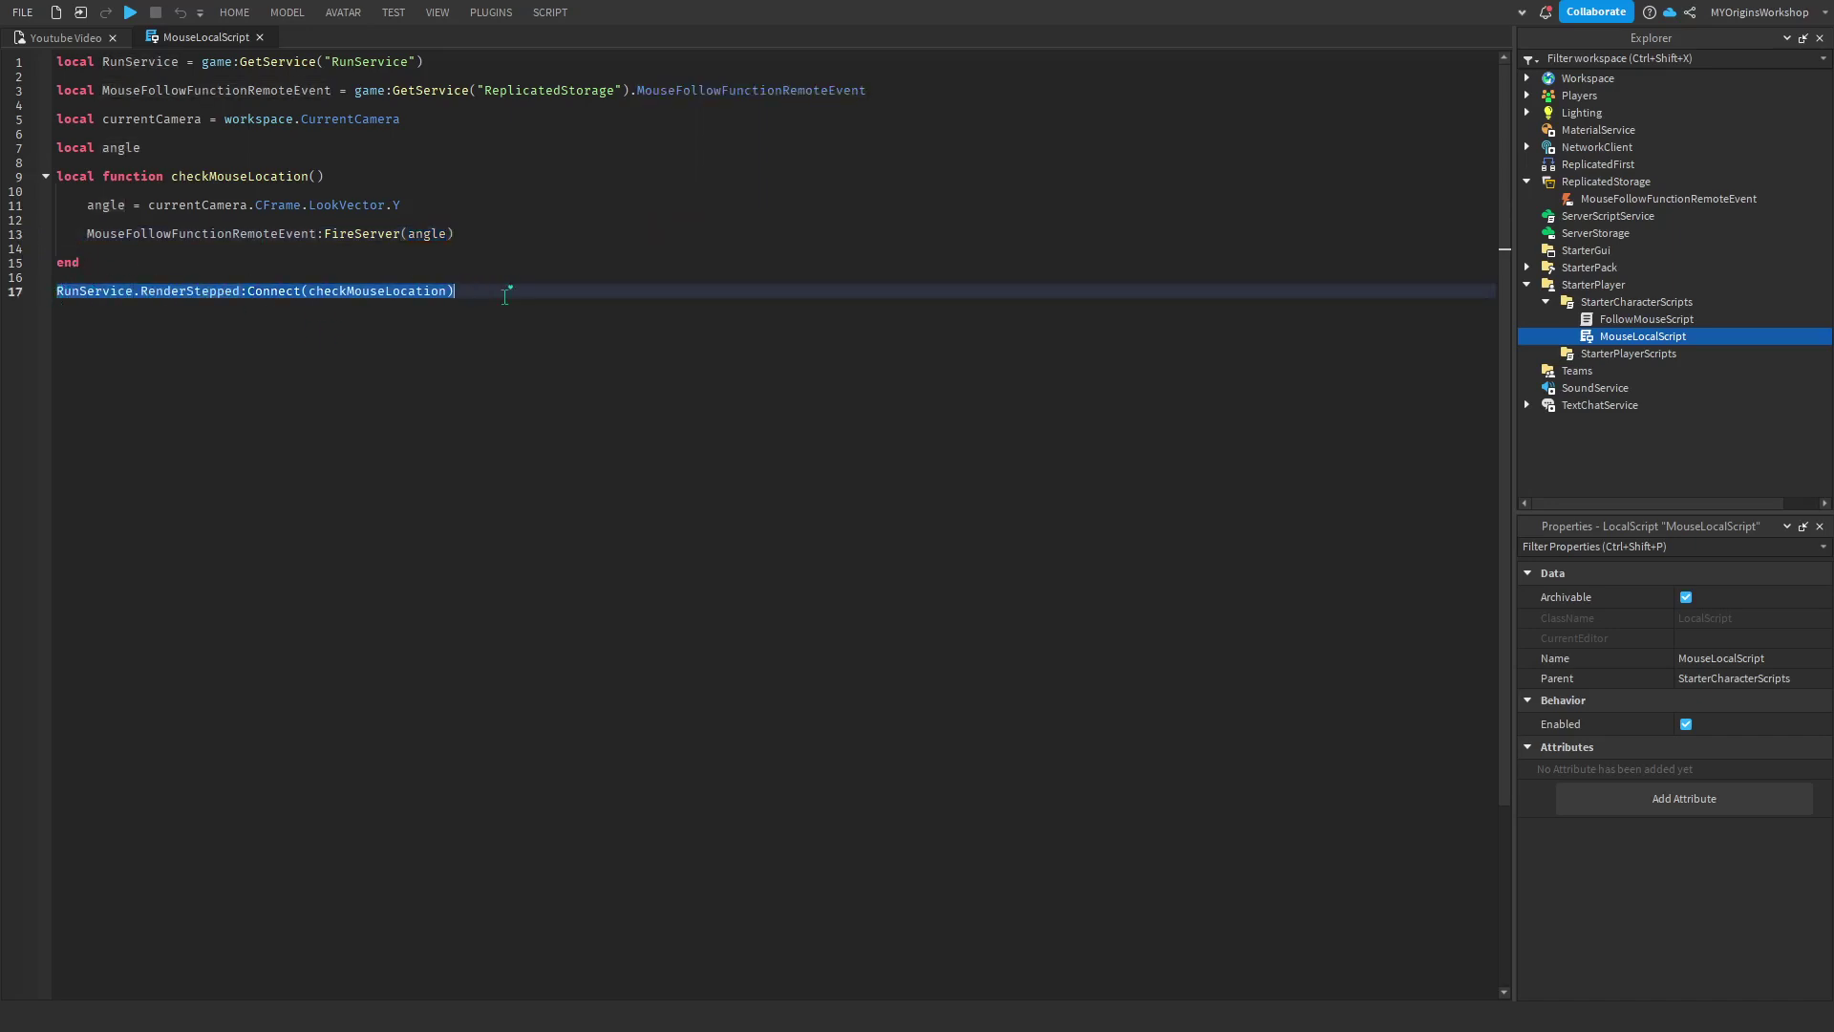
click(534, 296)
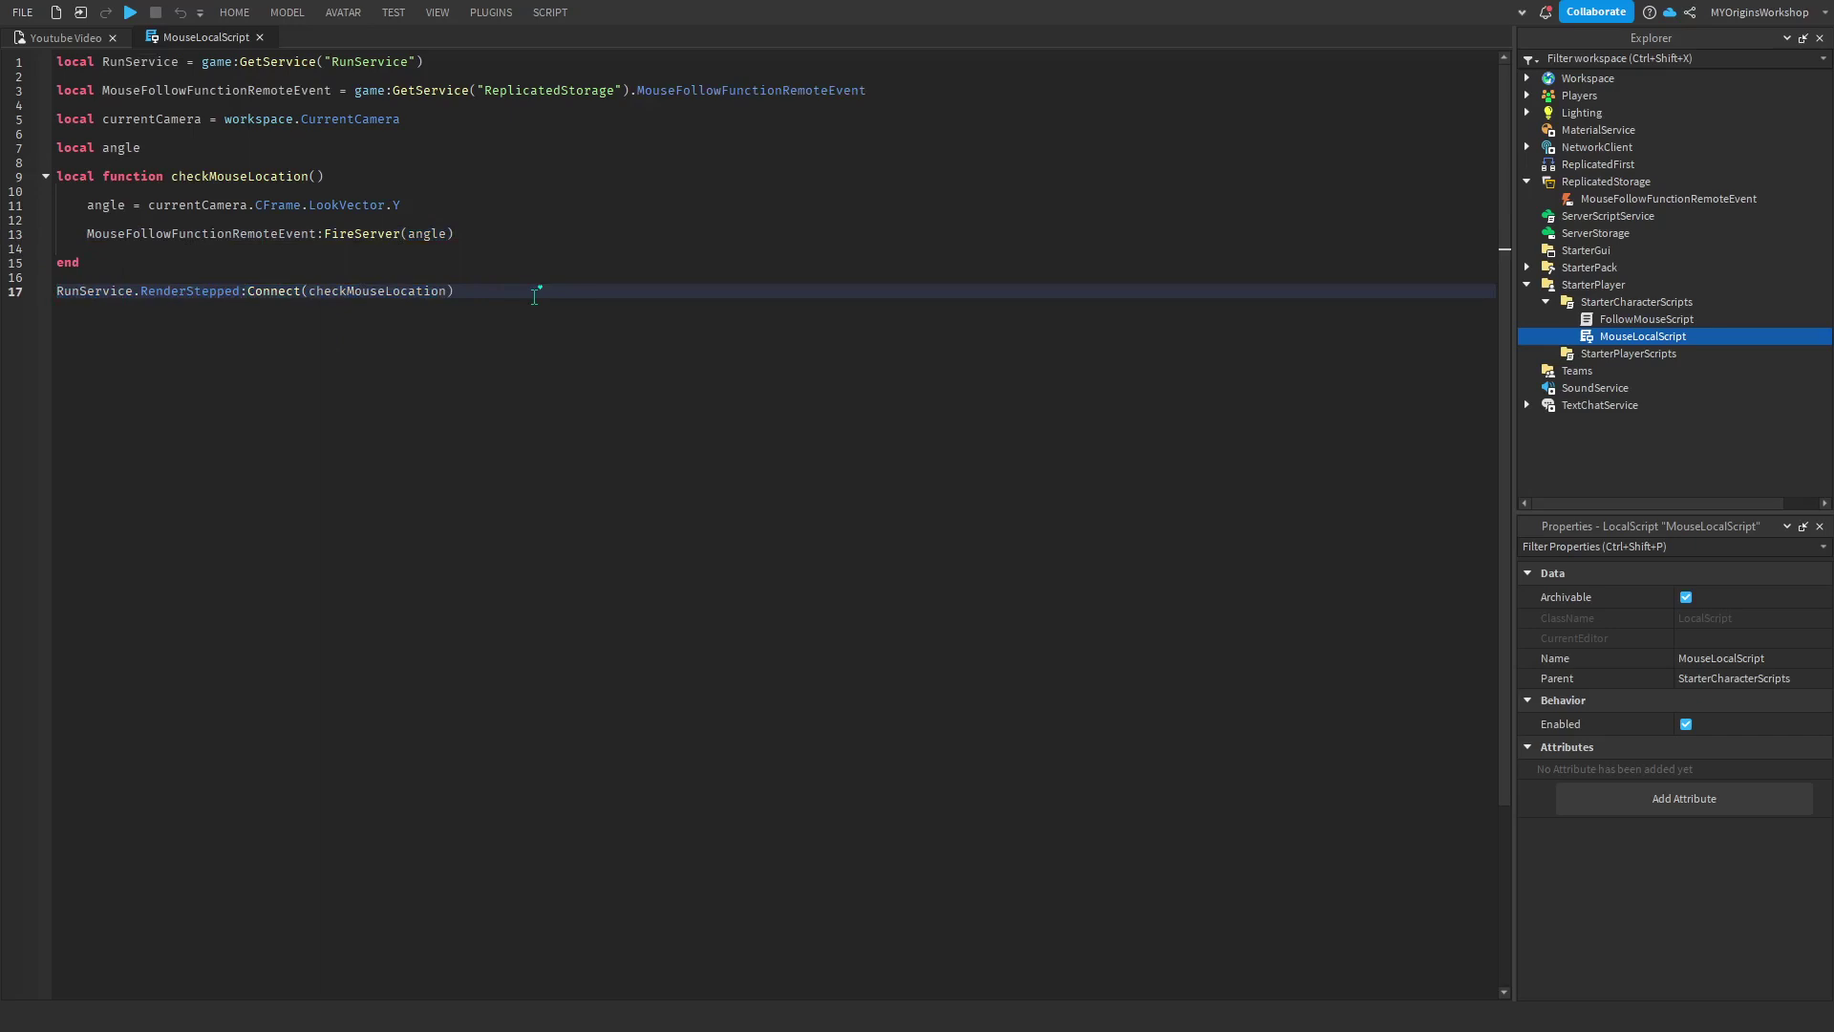
click(8, 290)
click(1124, 324)
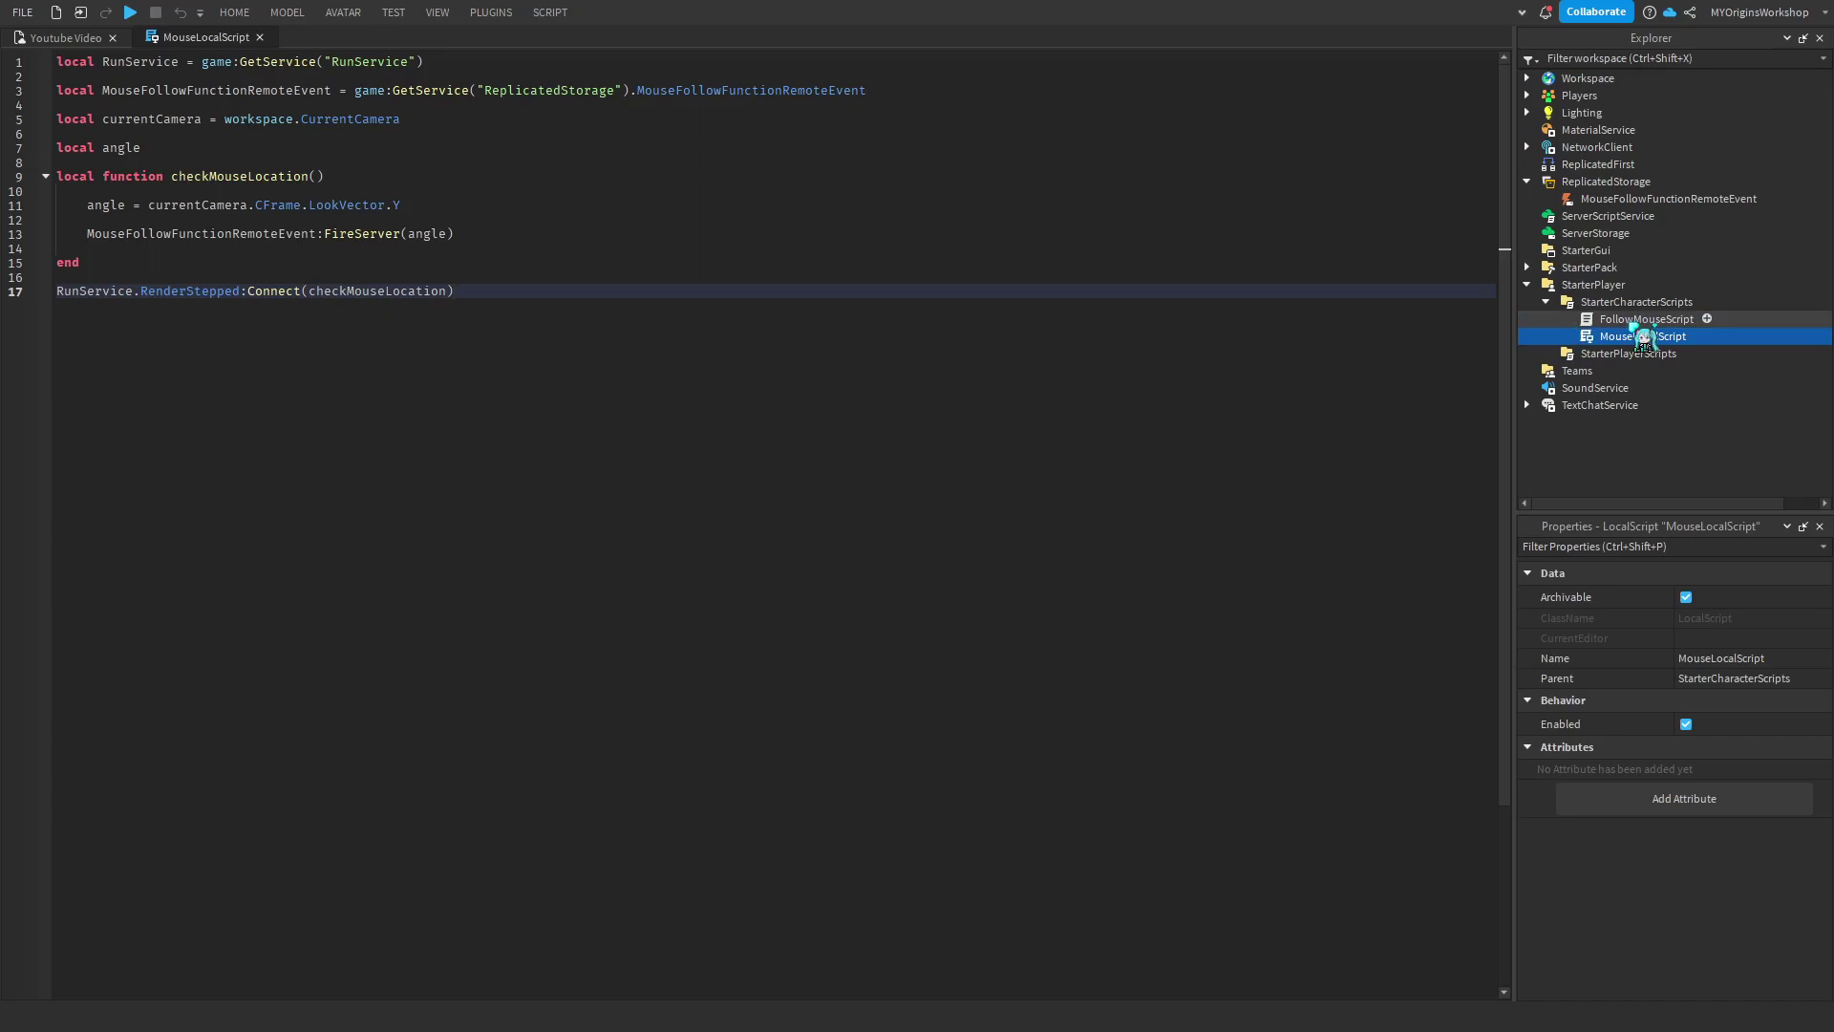
- In FollowMouseScript, highlight the OnServerEvent listener and the check ignoring other players
double_click(1645, 318)
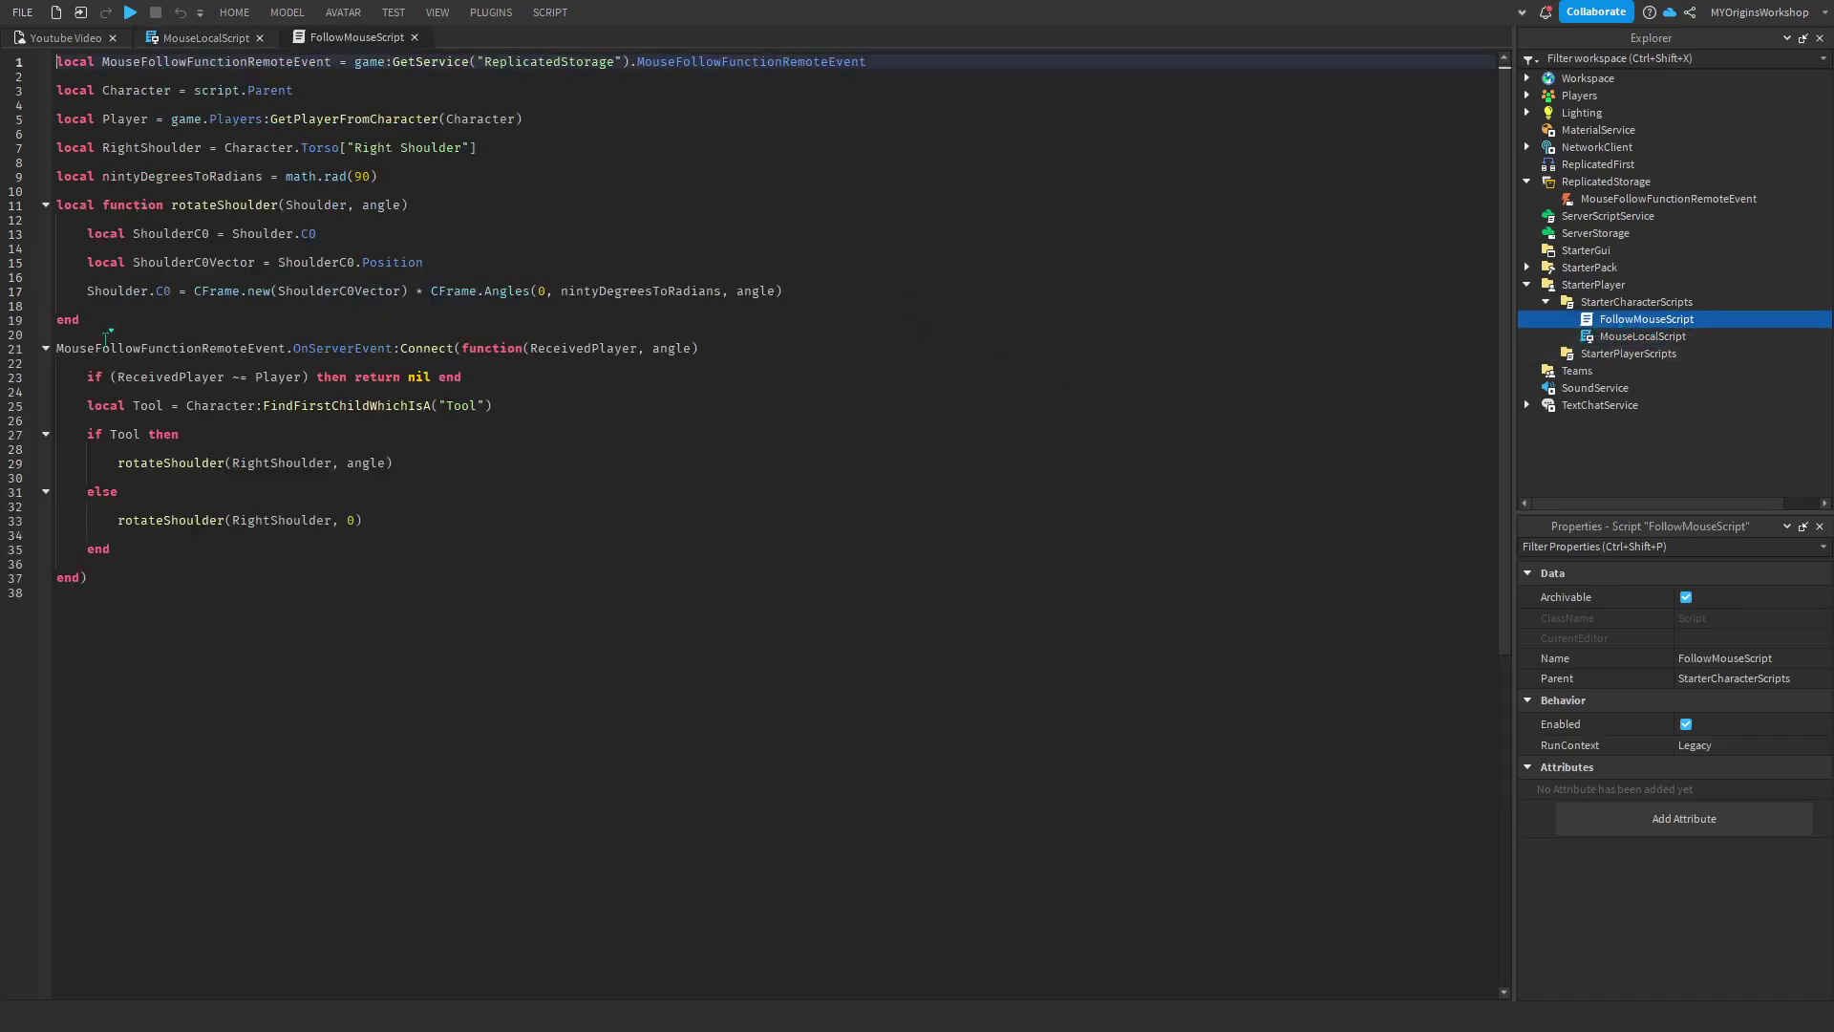
drag(55, 347, 805, 347)
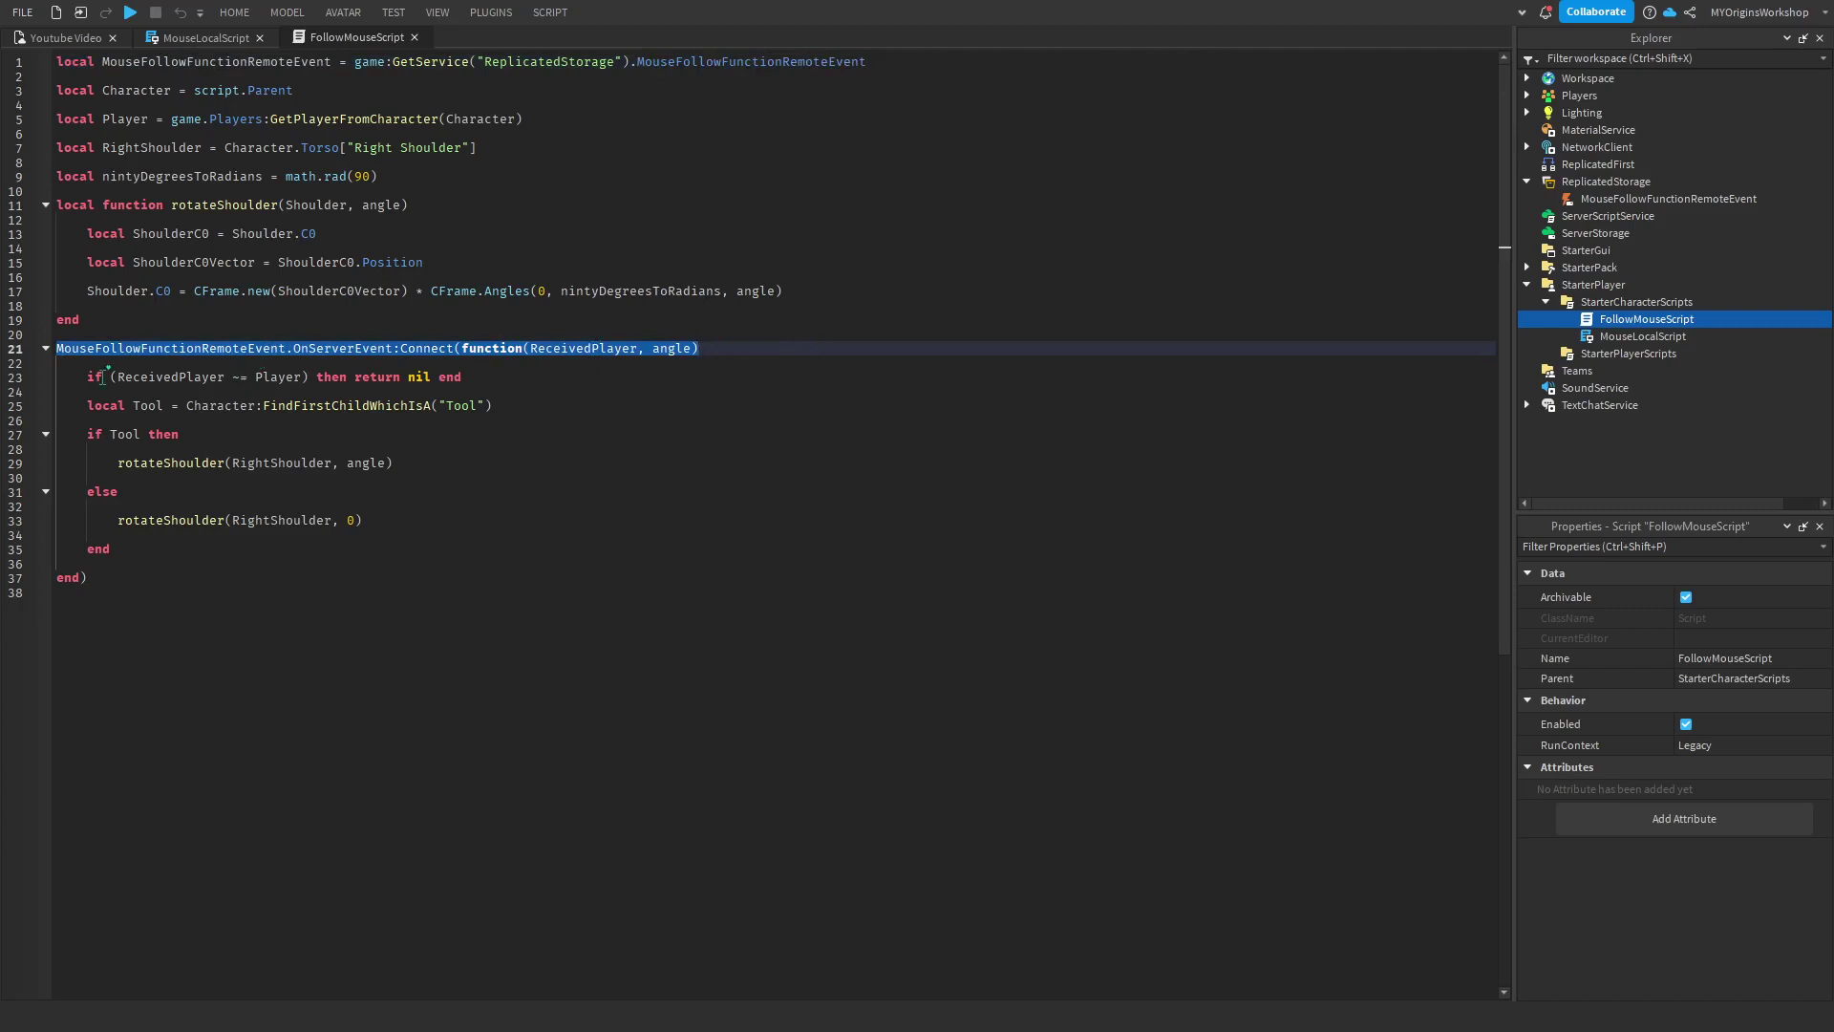
drag(86, 375, 597, 375)
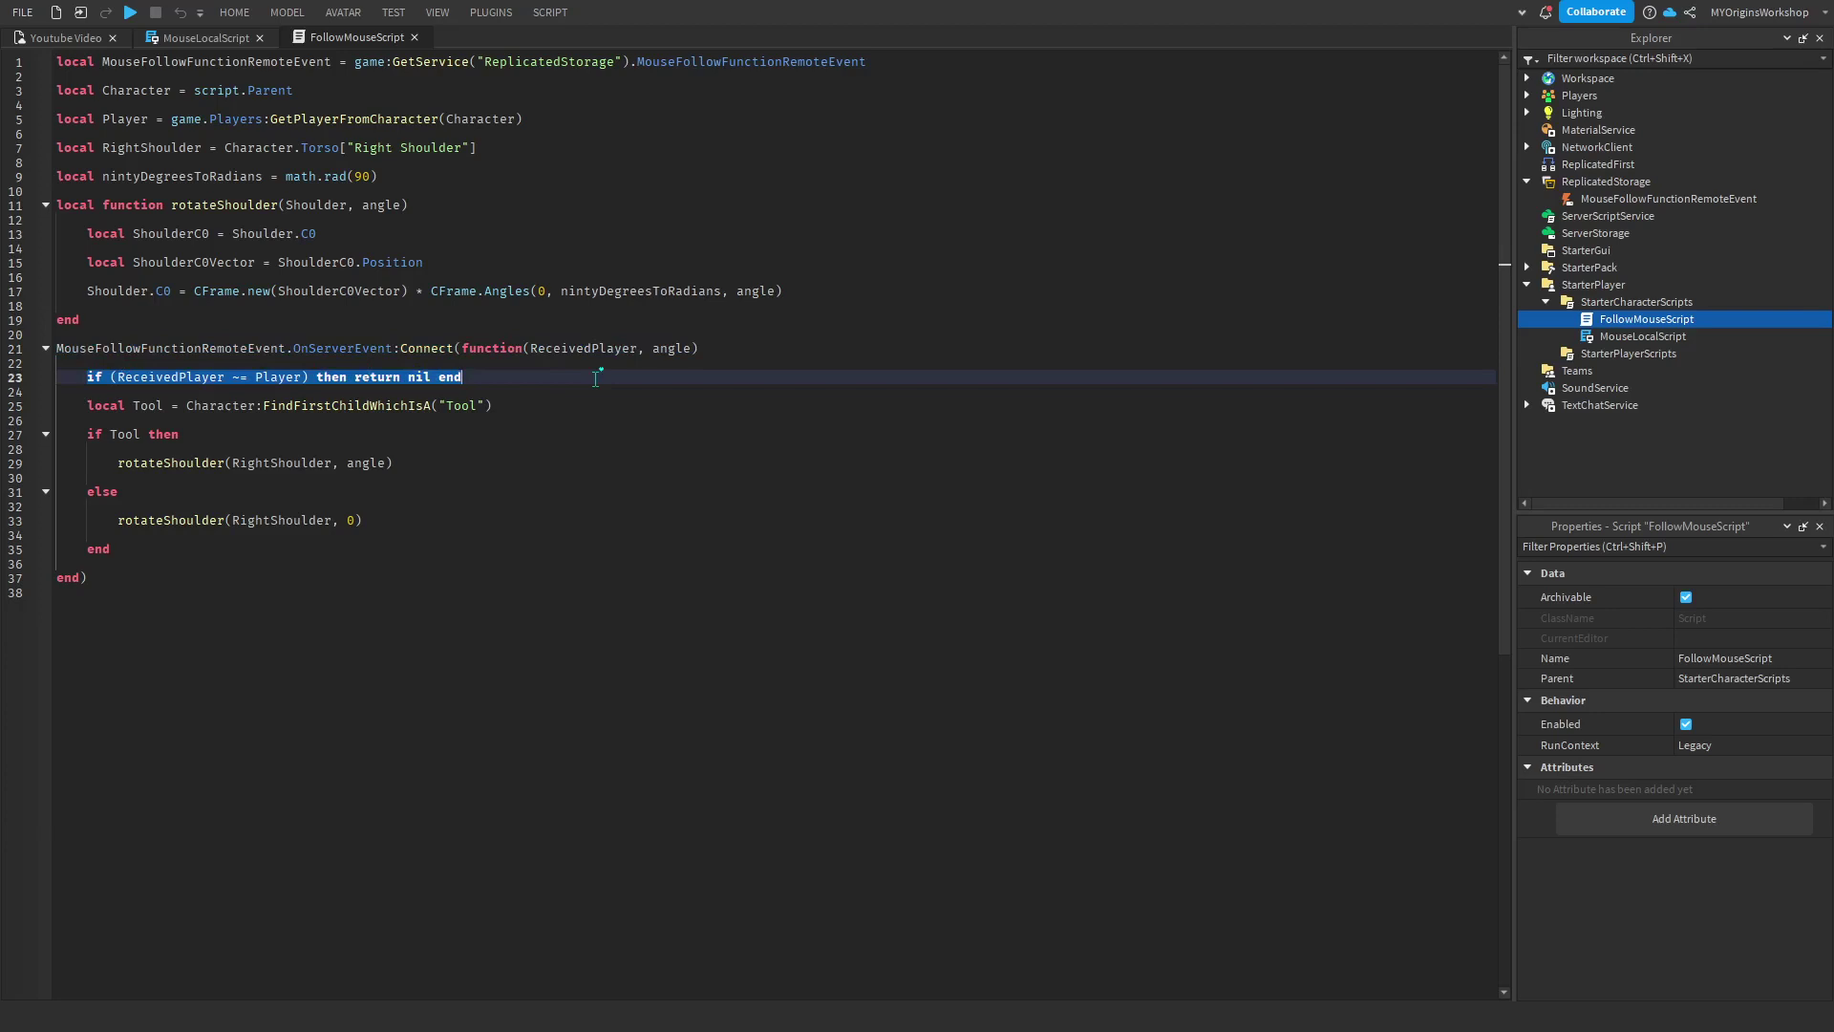
click(589, 349)
drag(86, 375, 658, 376)
click(84, 392)
- Highlight the line that finds the player's equipped Tool
drag(500, 388, 502, 403)
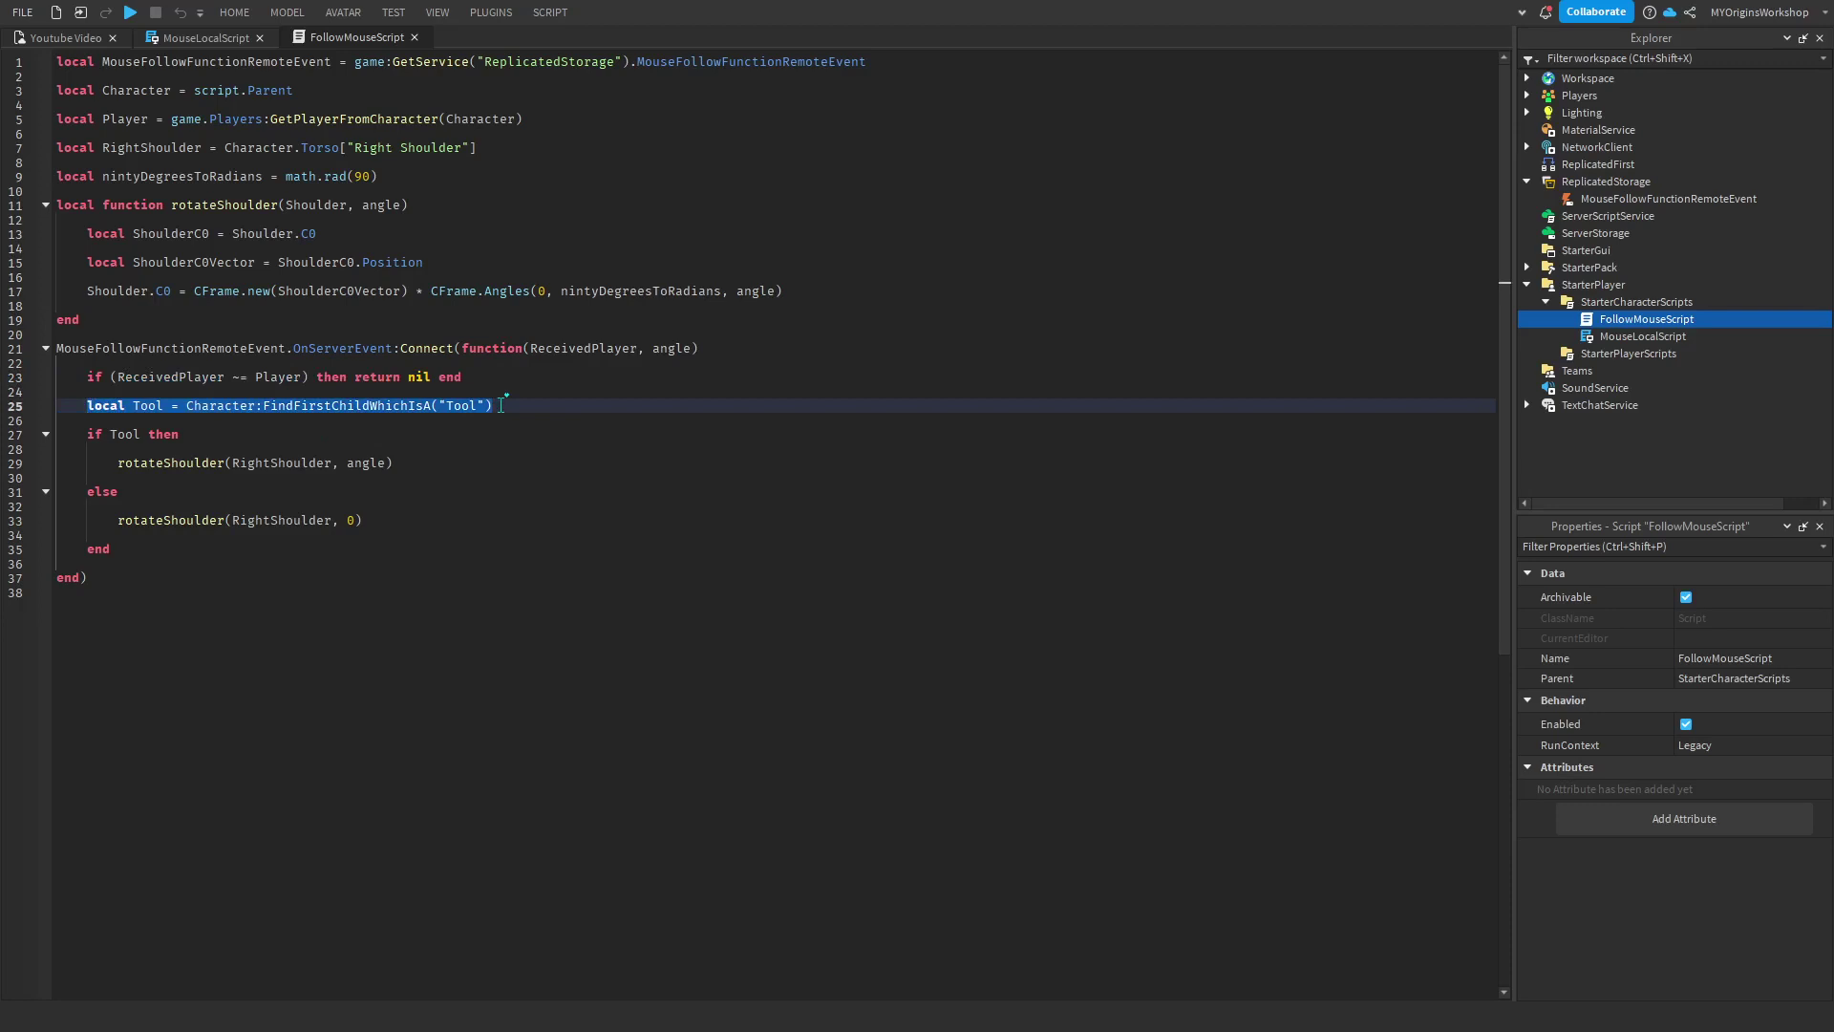
click(502, 406)
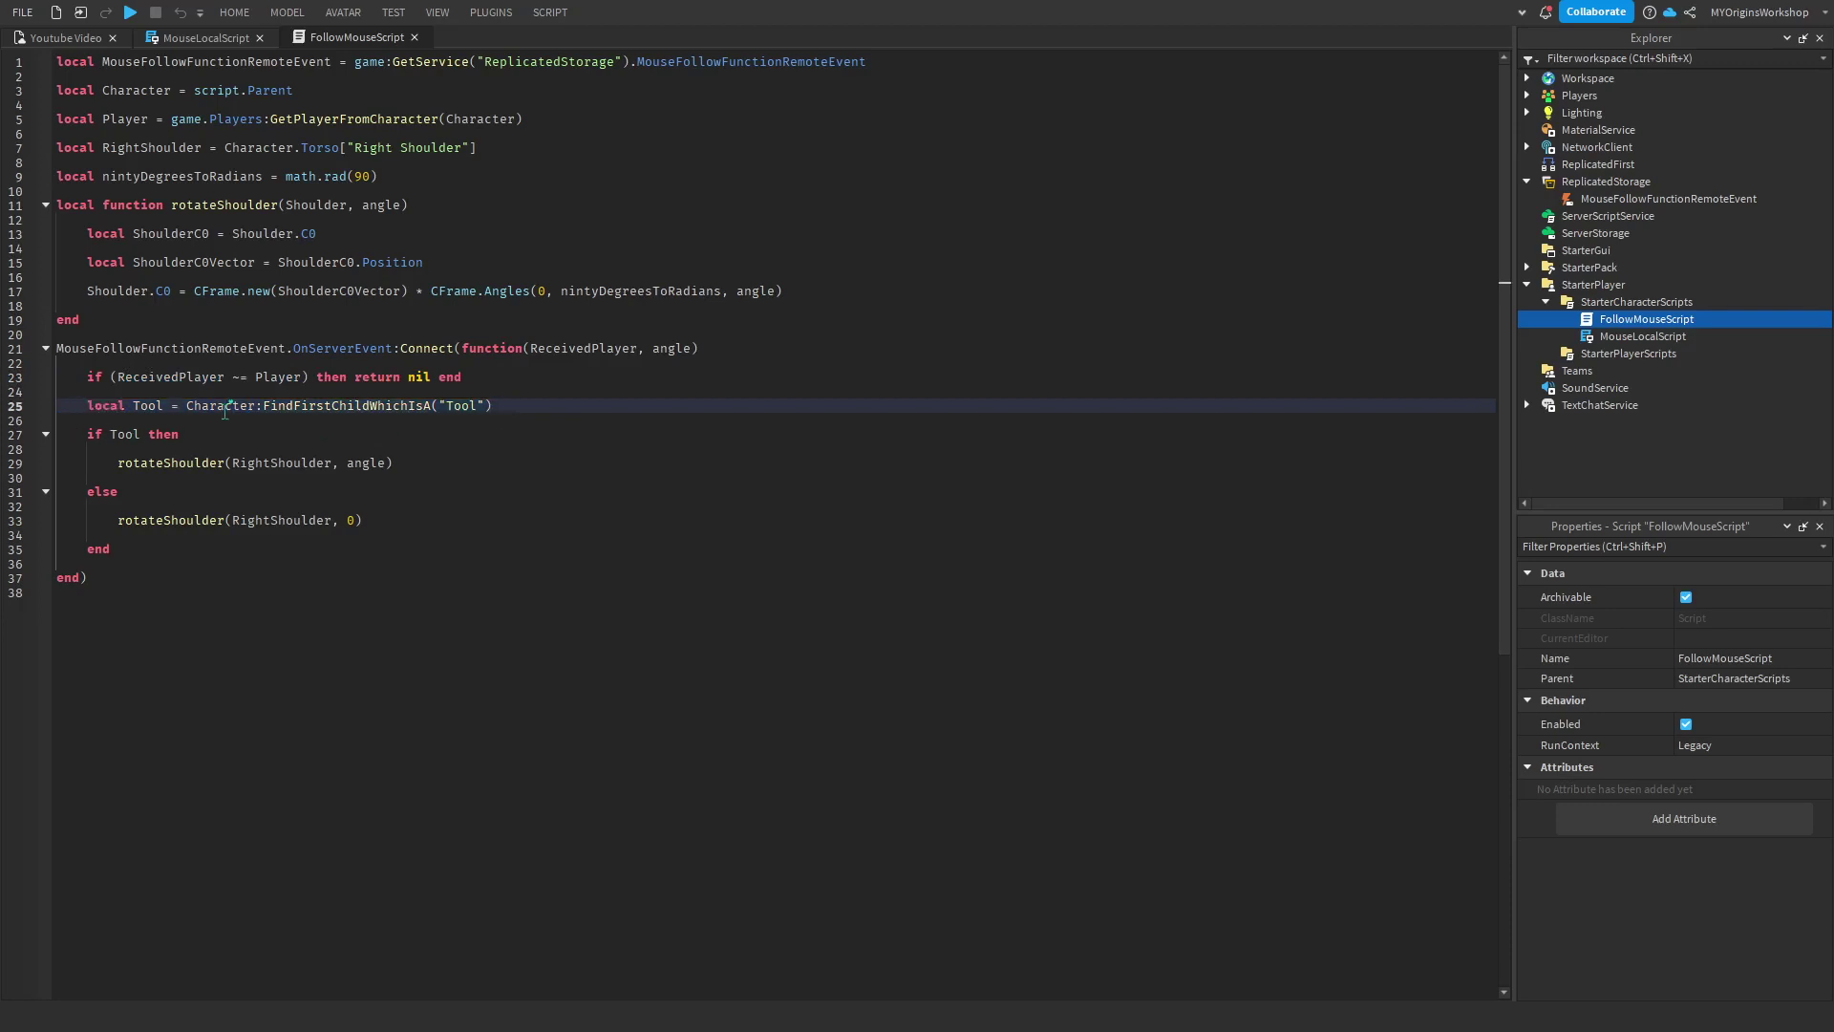
drag(79, 405, 704, 406)
click(704, 405)
drag(76, 401, 670, 402)
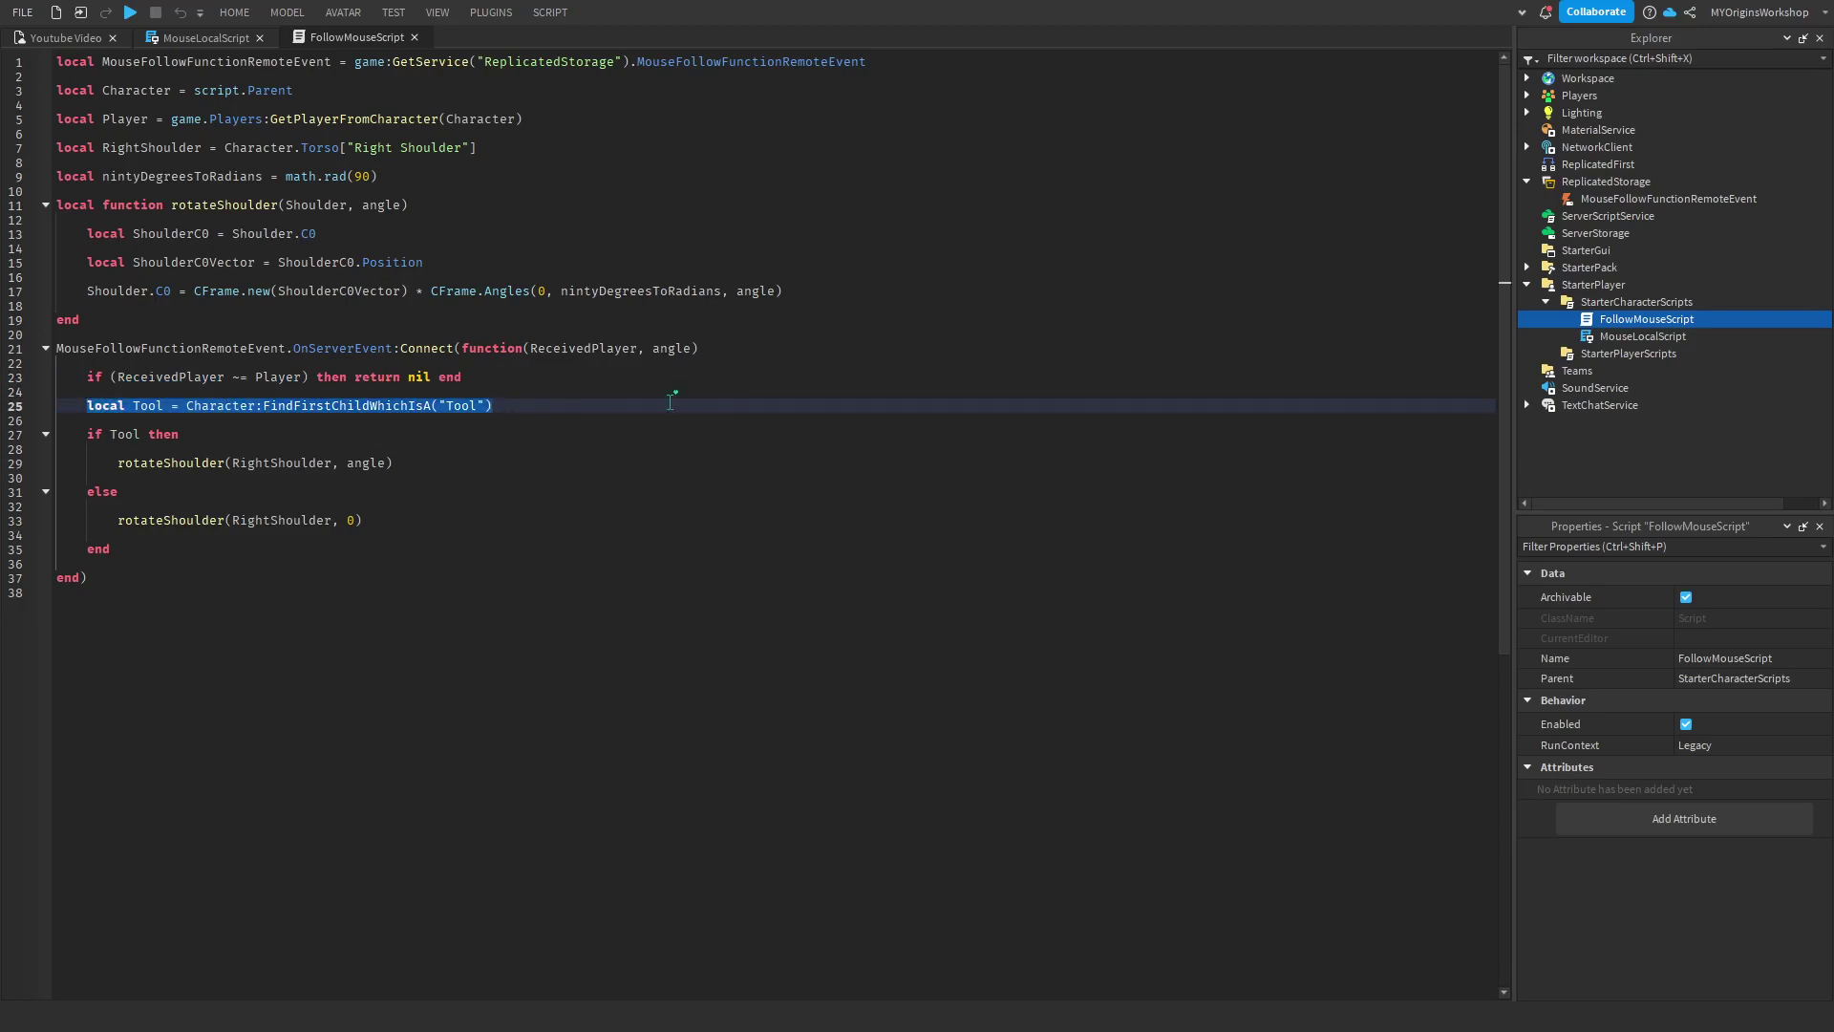
- Highlight the rotateShoulder-by-angle call and the reset-to-zero call without a tool
drag(111, 464, 517, 461)
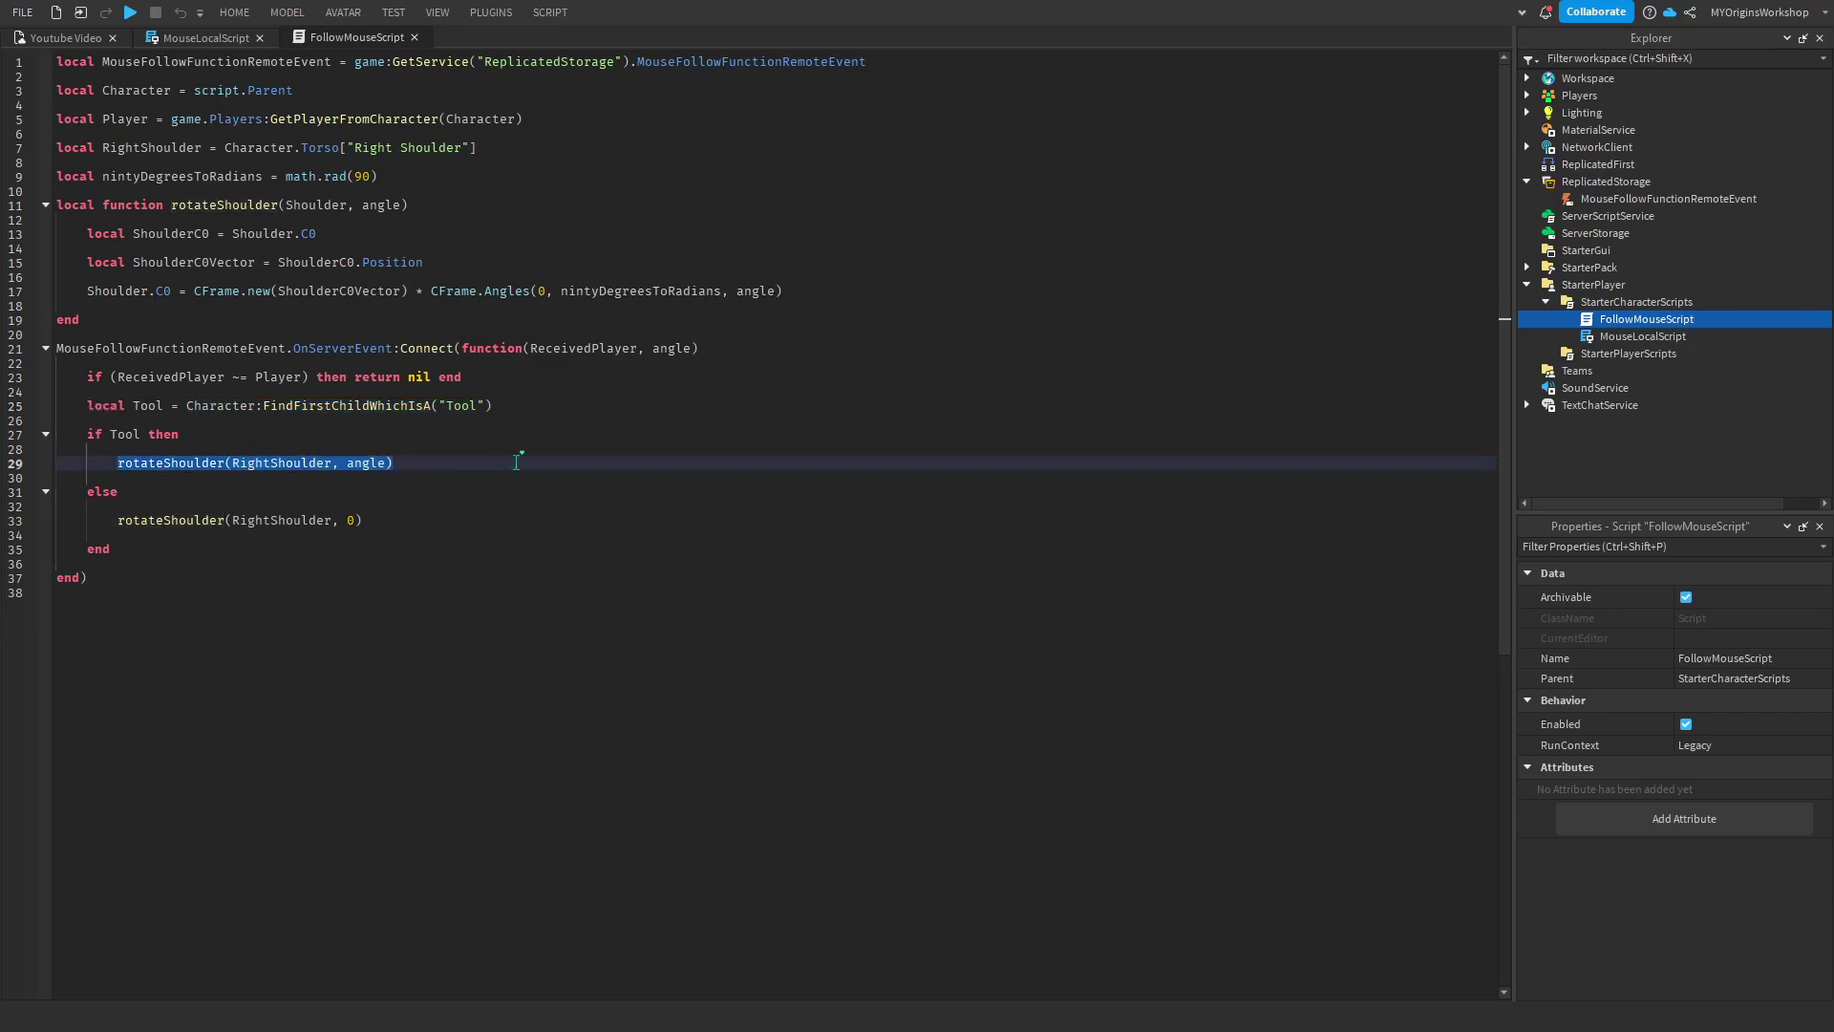
drag(93, 520, 594, 524)
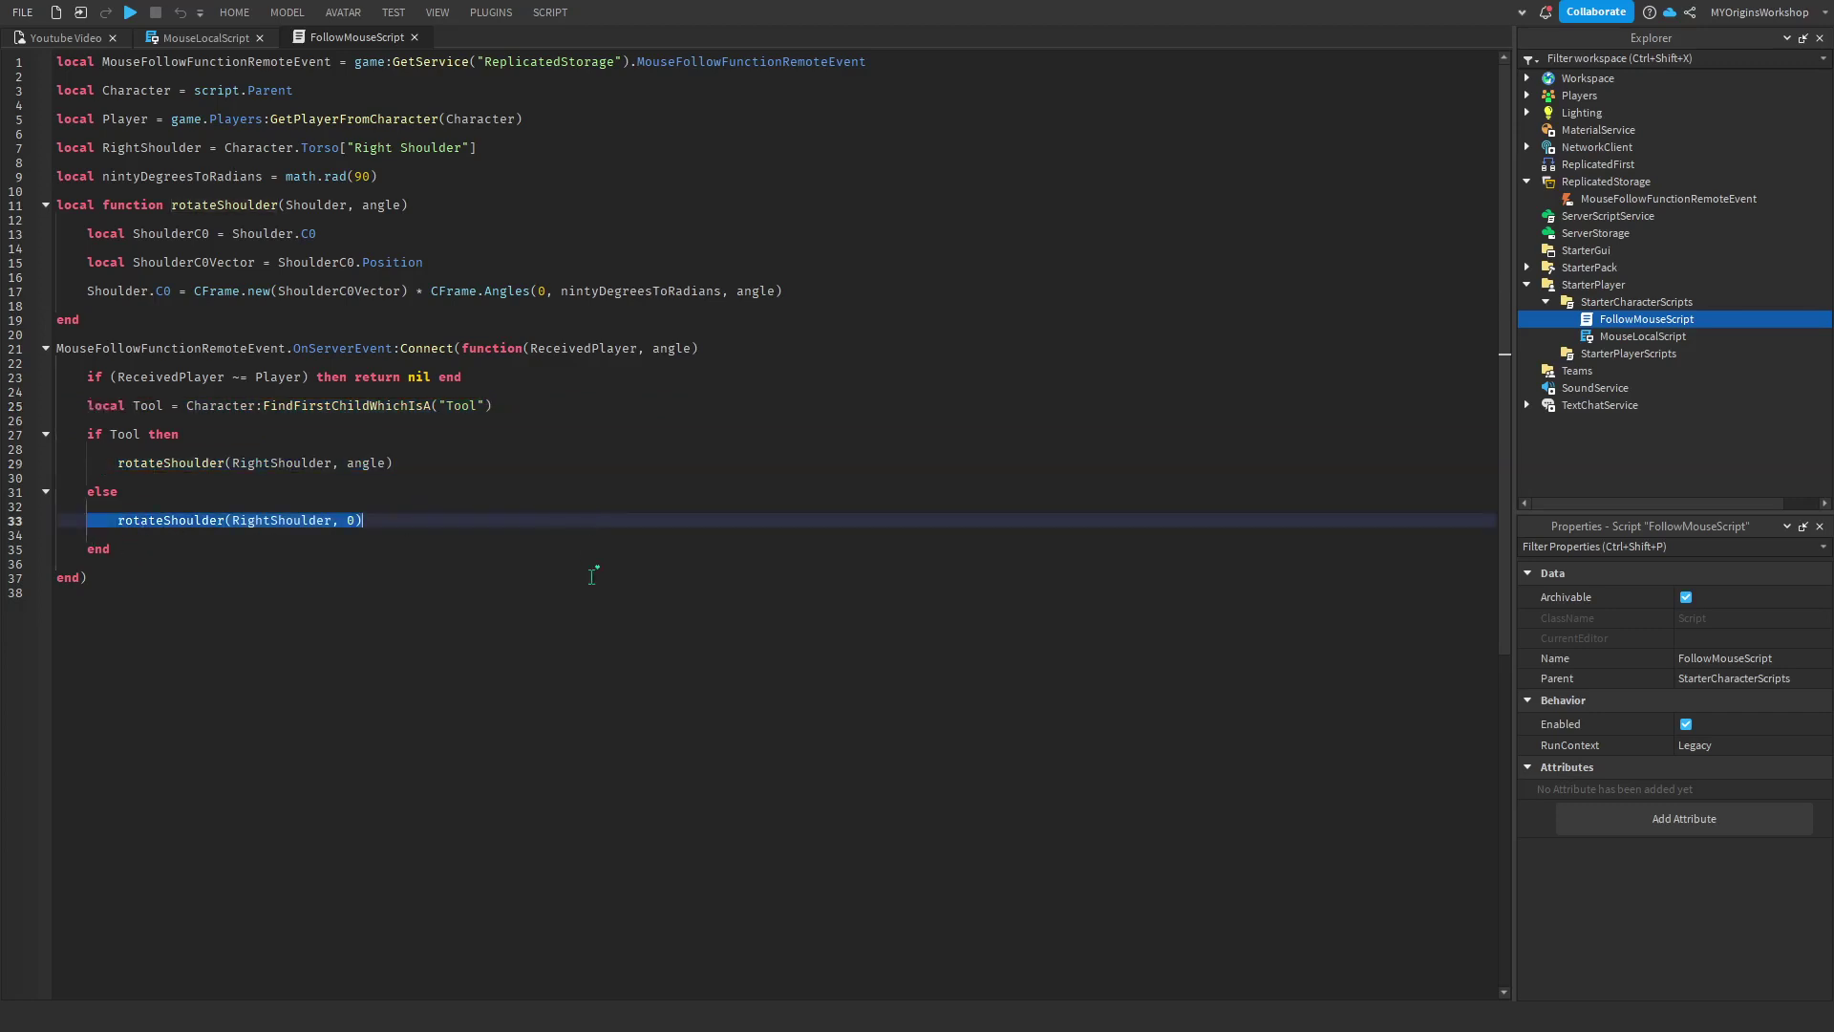
drag(171, 205, 474, 209)
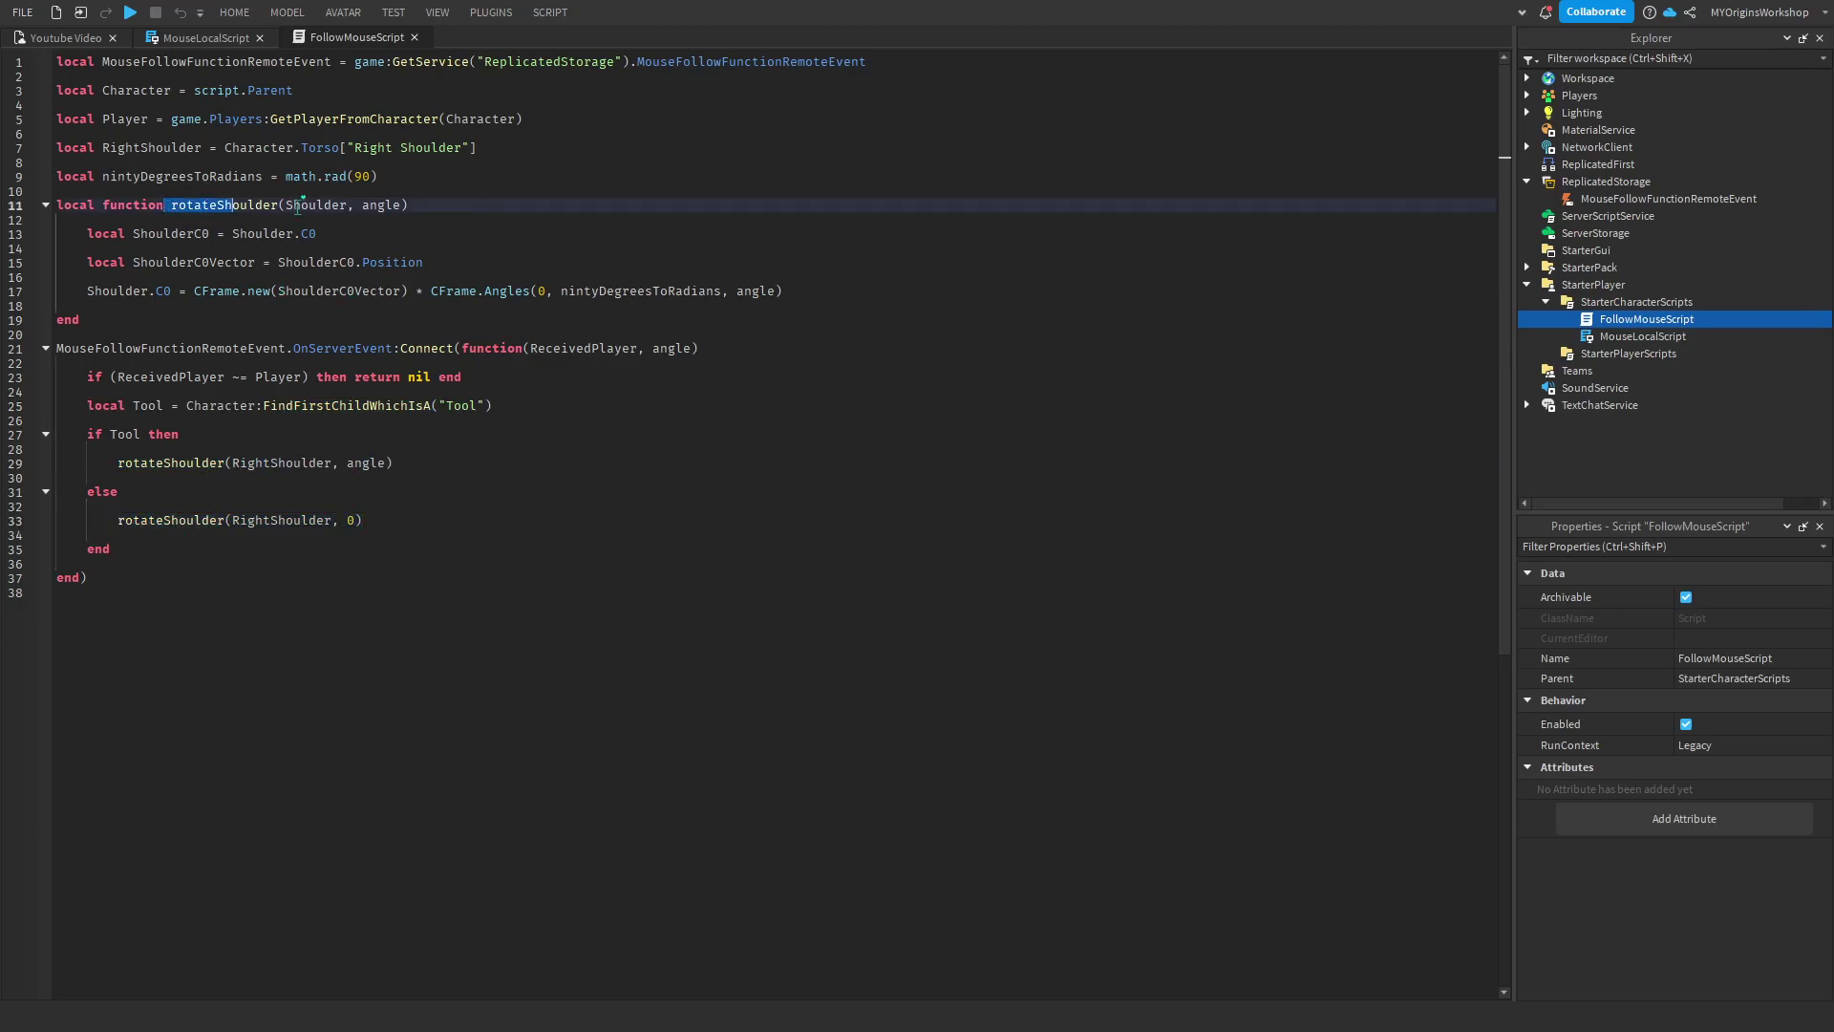
click(171, 206)
drag(171, 204, 453, 246)
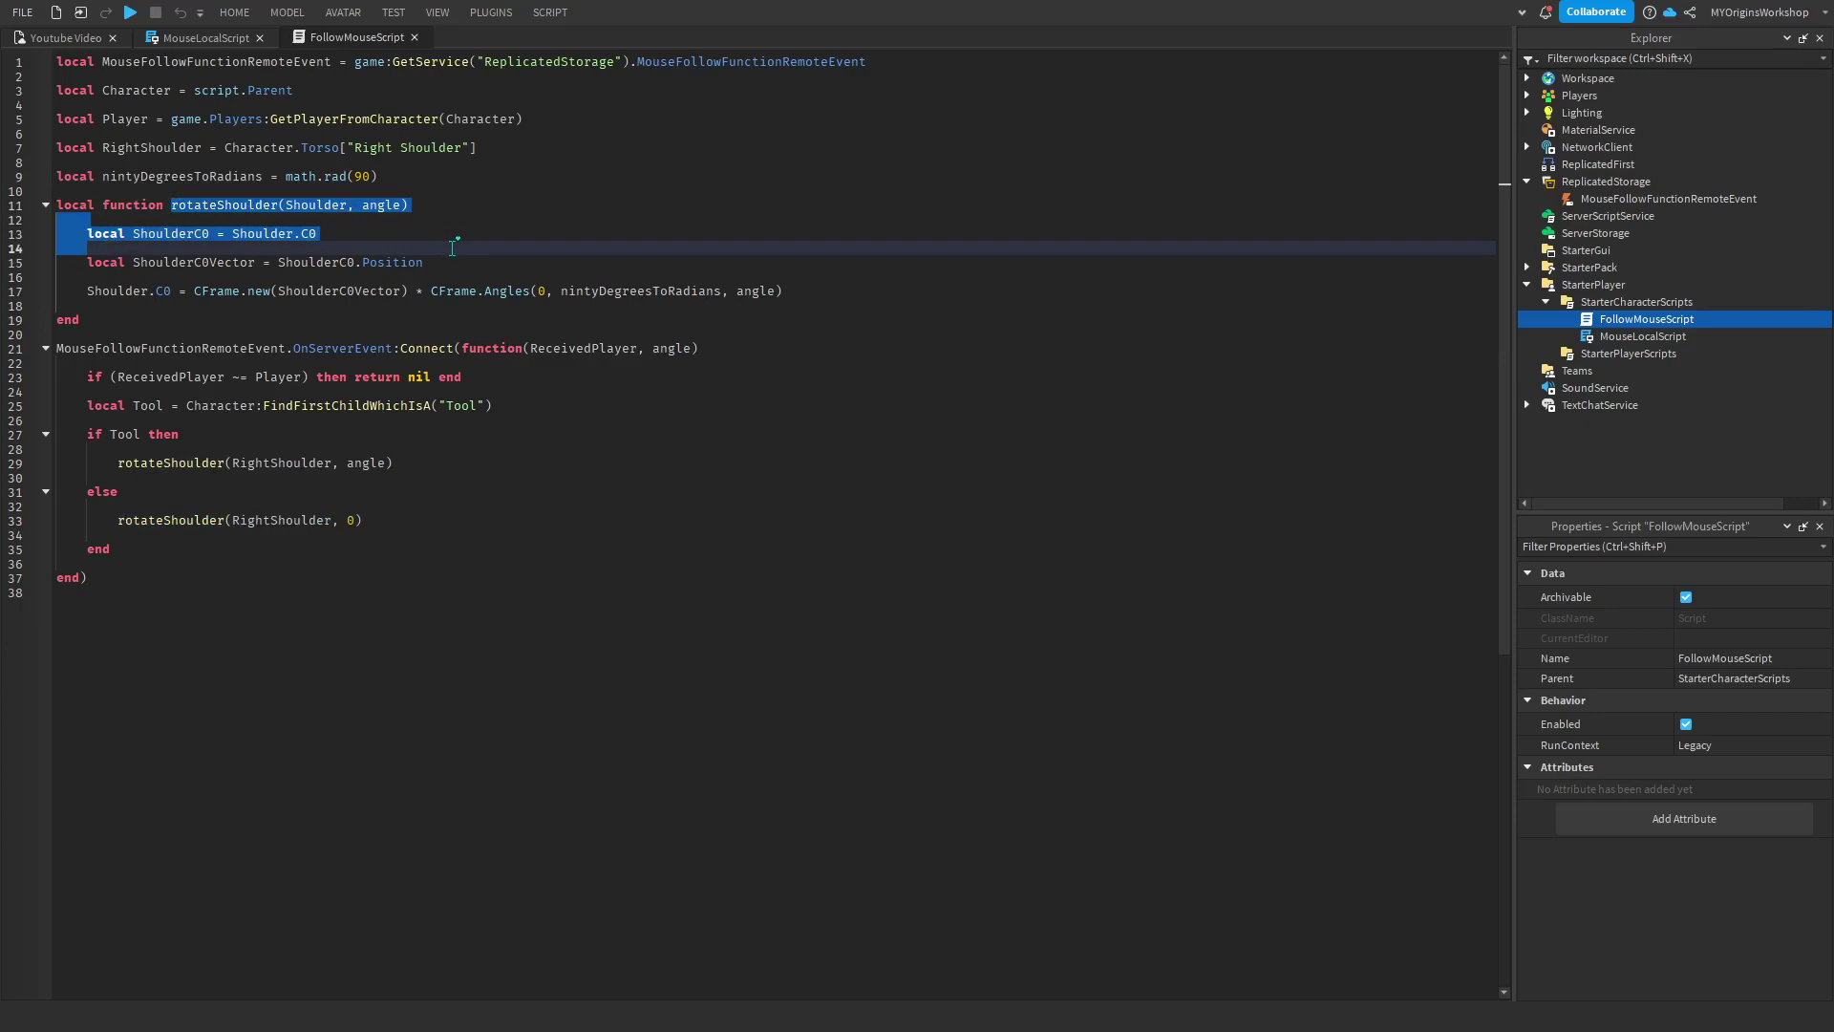
click(316, 232)
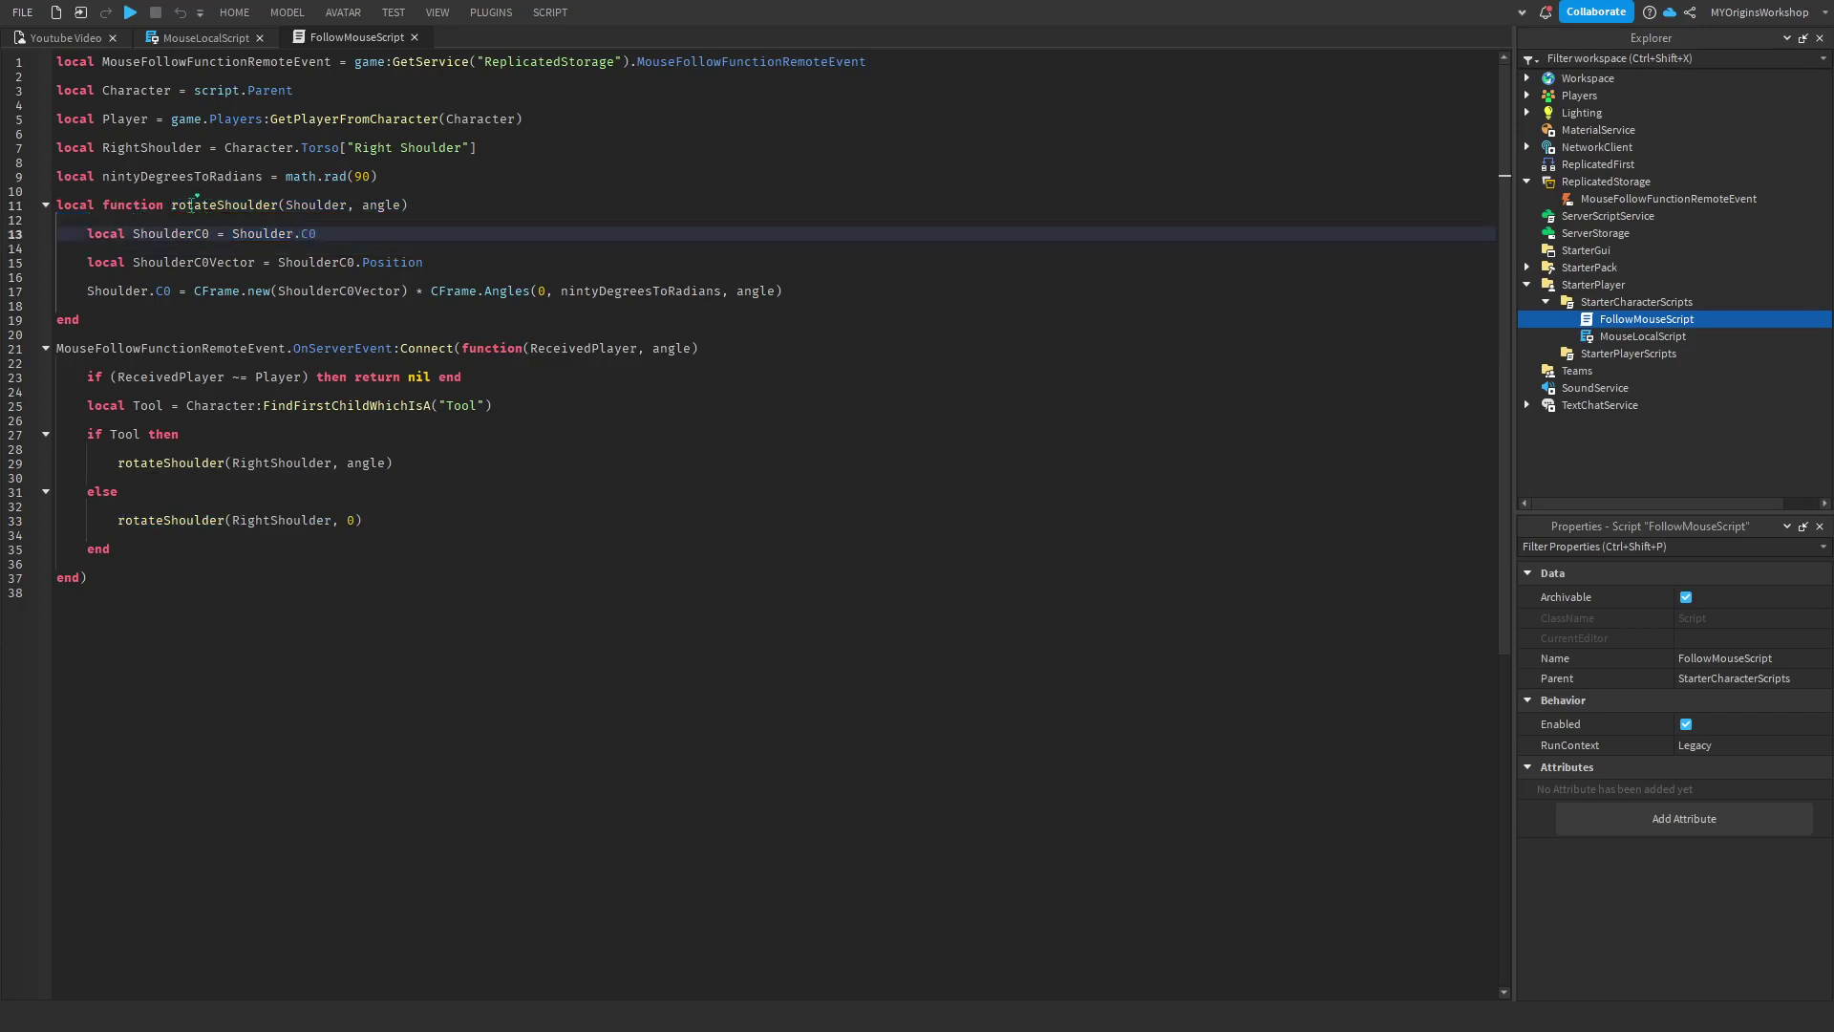
drag(170, 204, 436, 272)
click(437, 273)
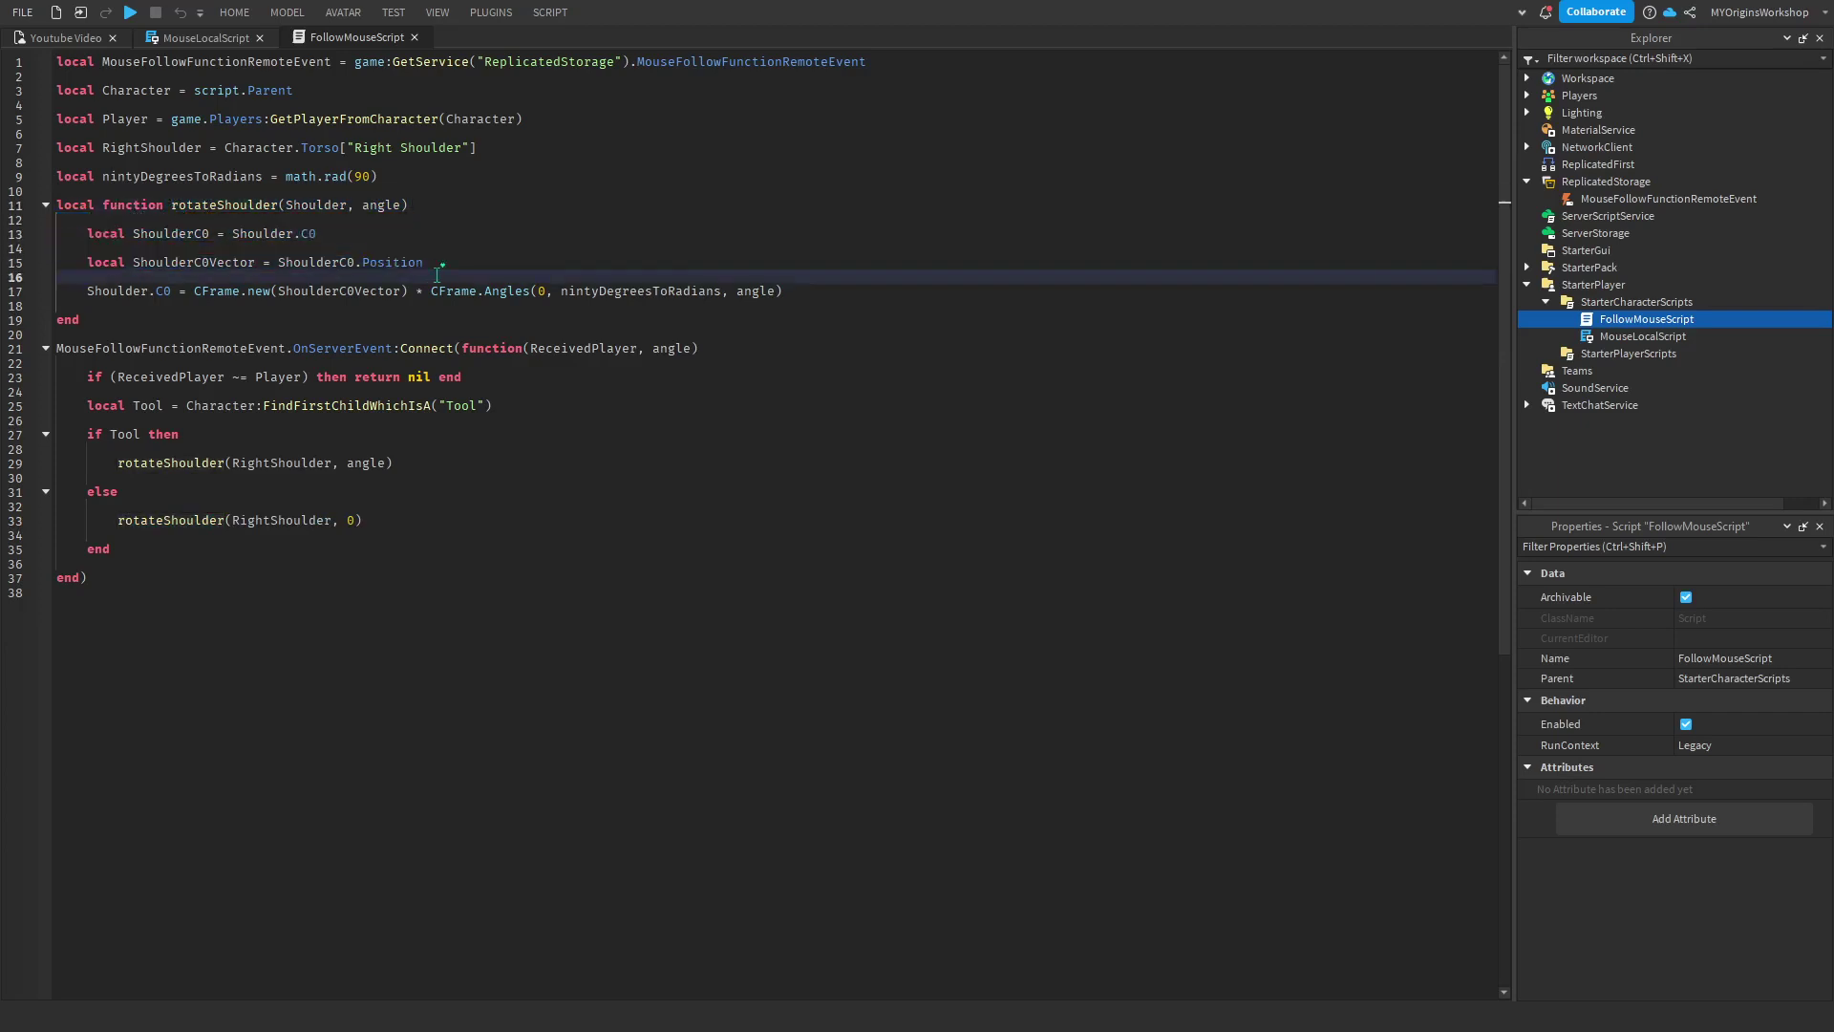
mouse_move(426, 263)
mouse_down()
mouse_move(131, 262)
mouse_move(445, 263)
mouse_up()
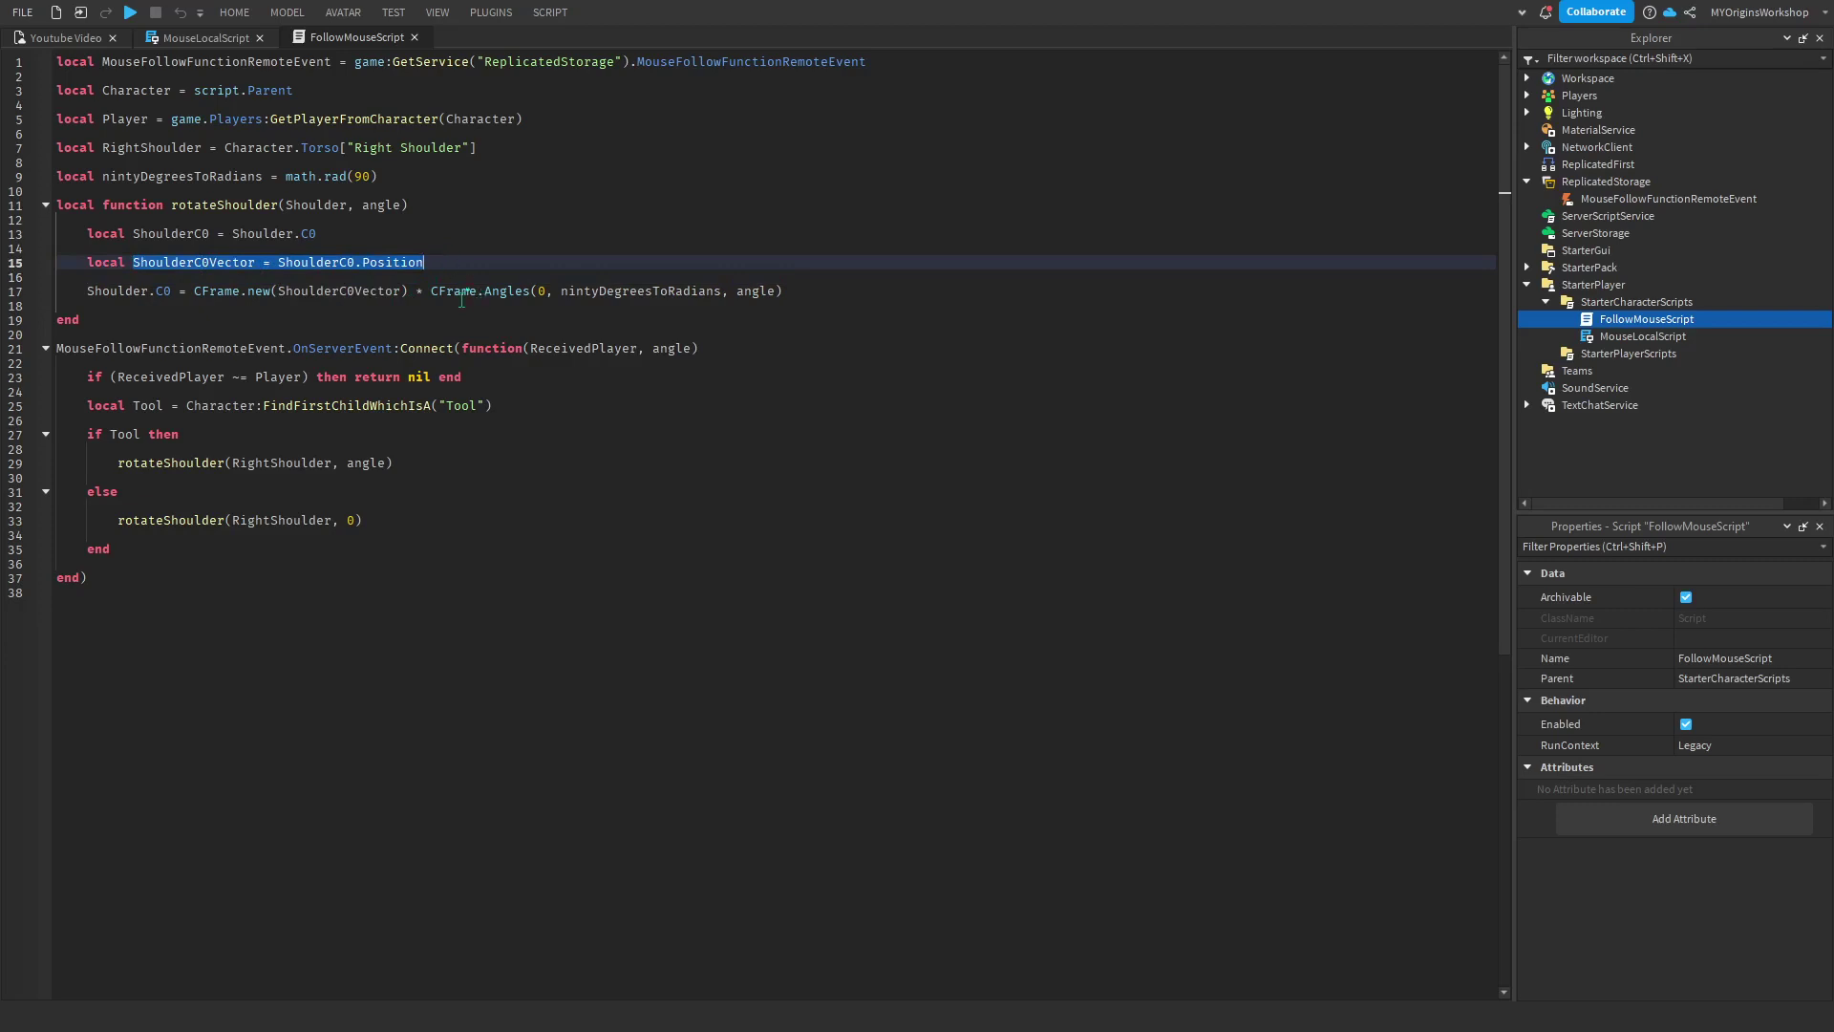
mouse_move(411, 290)
mouse_down()
mouse_move(471, 276)
mouse_move(830, 291)
mouse_up()
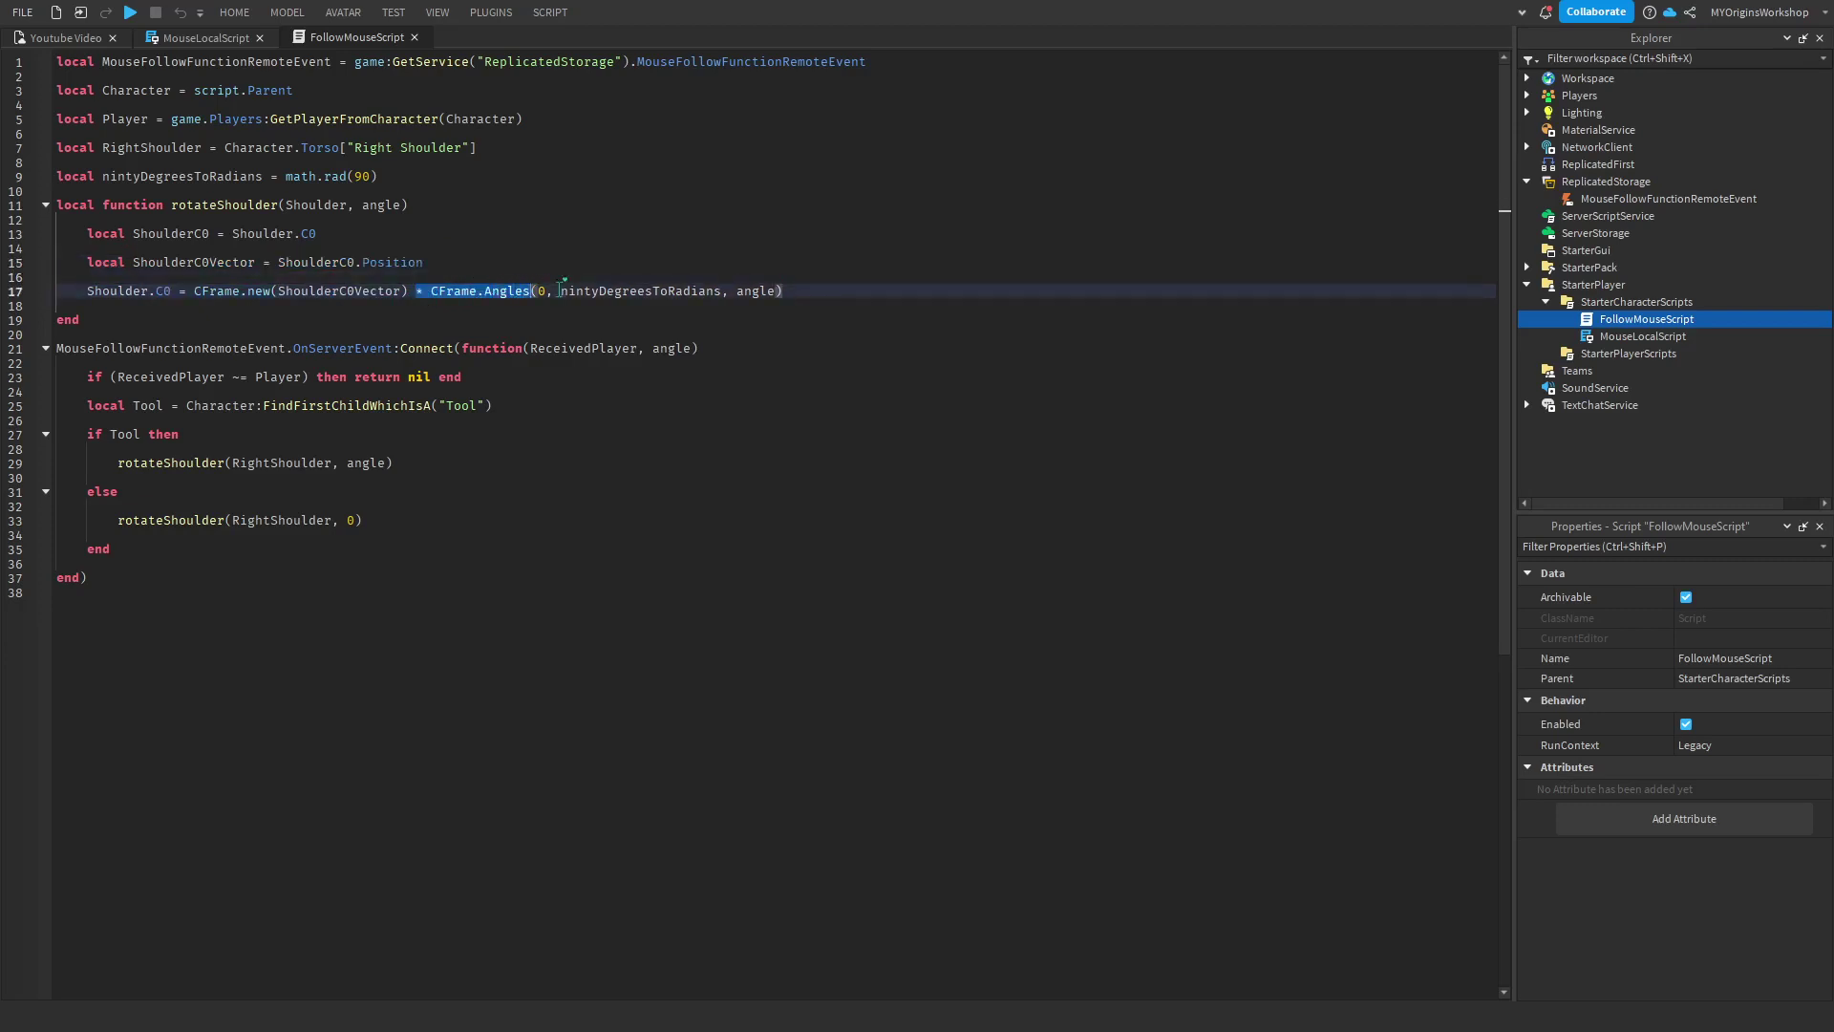
double_click(691, 292)
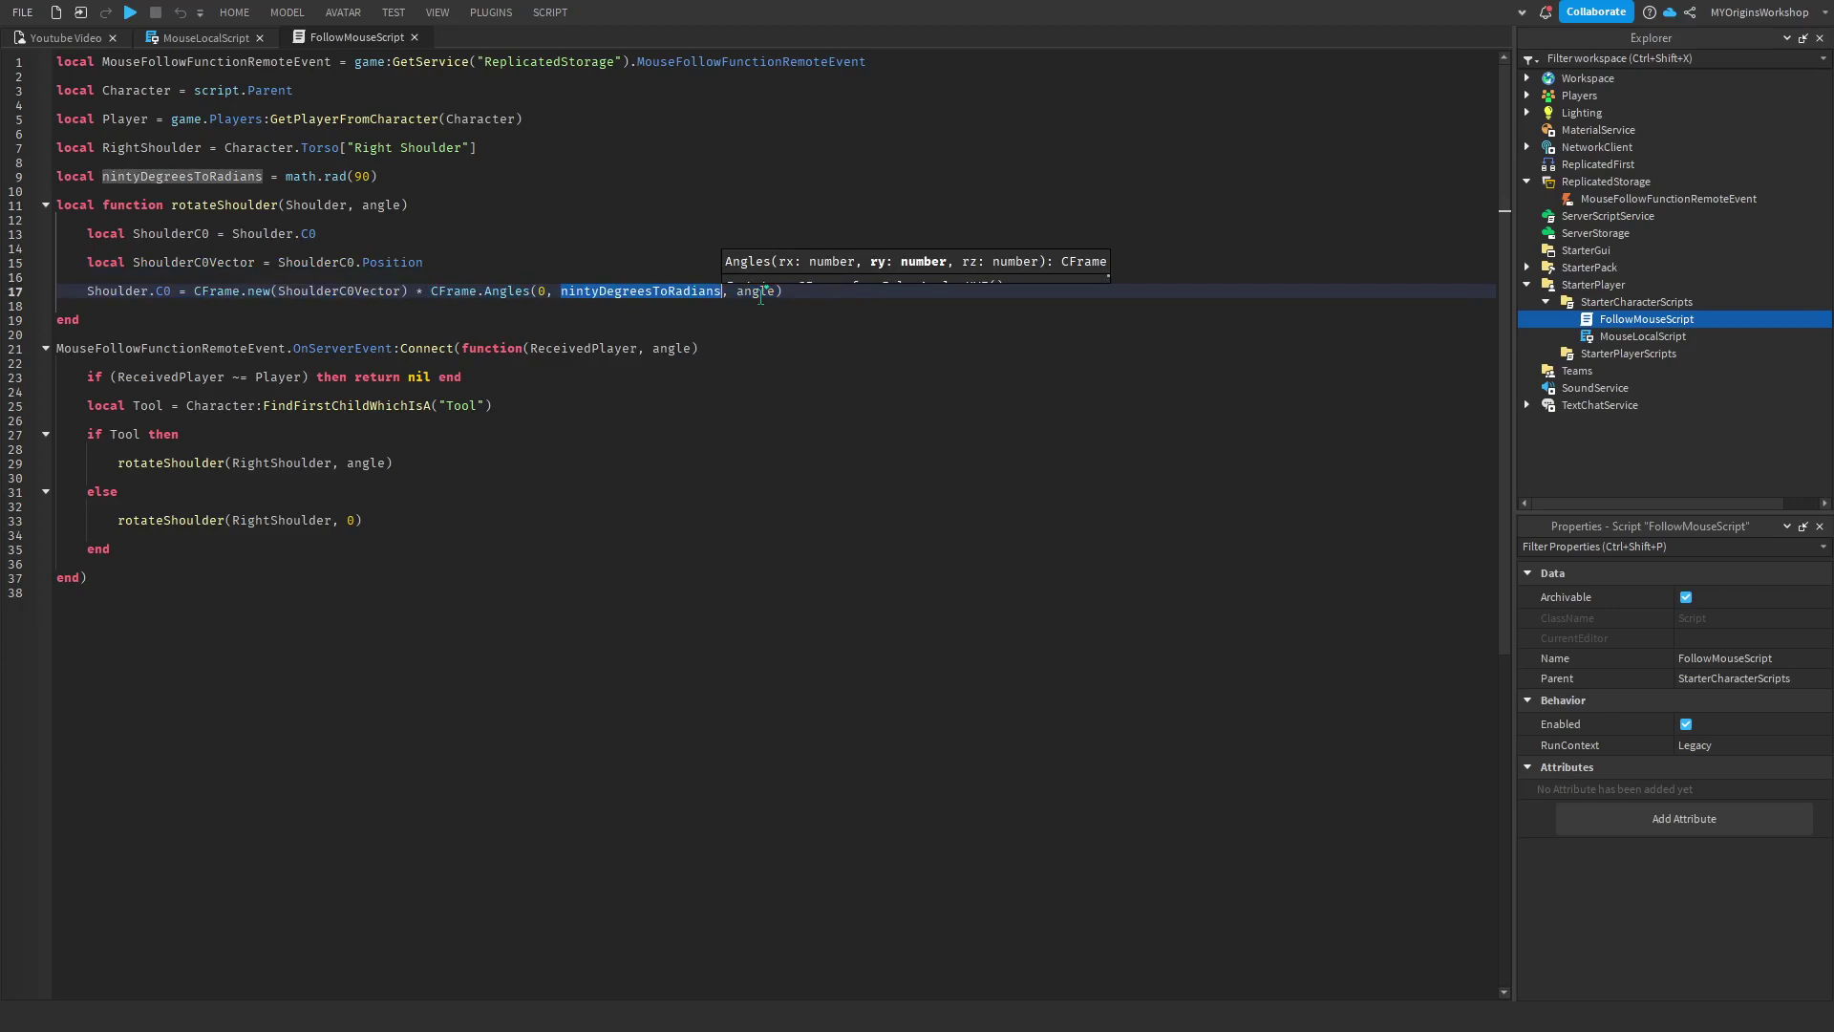
click(790, 304)
double_click(653, 287)
click(596, 250)
double_click(631, 291)
click(595, 250)
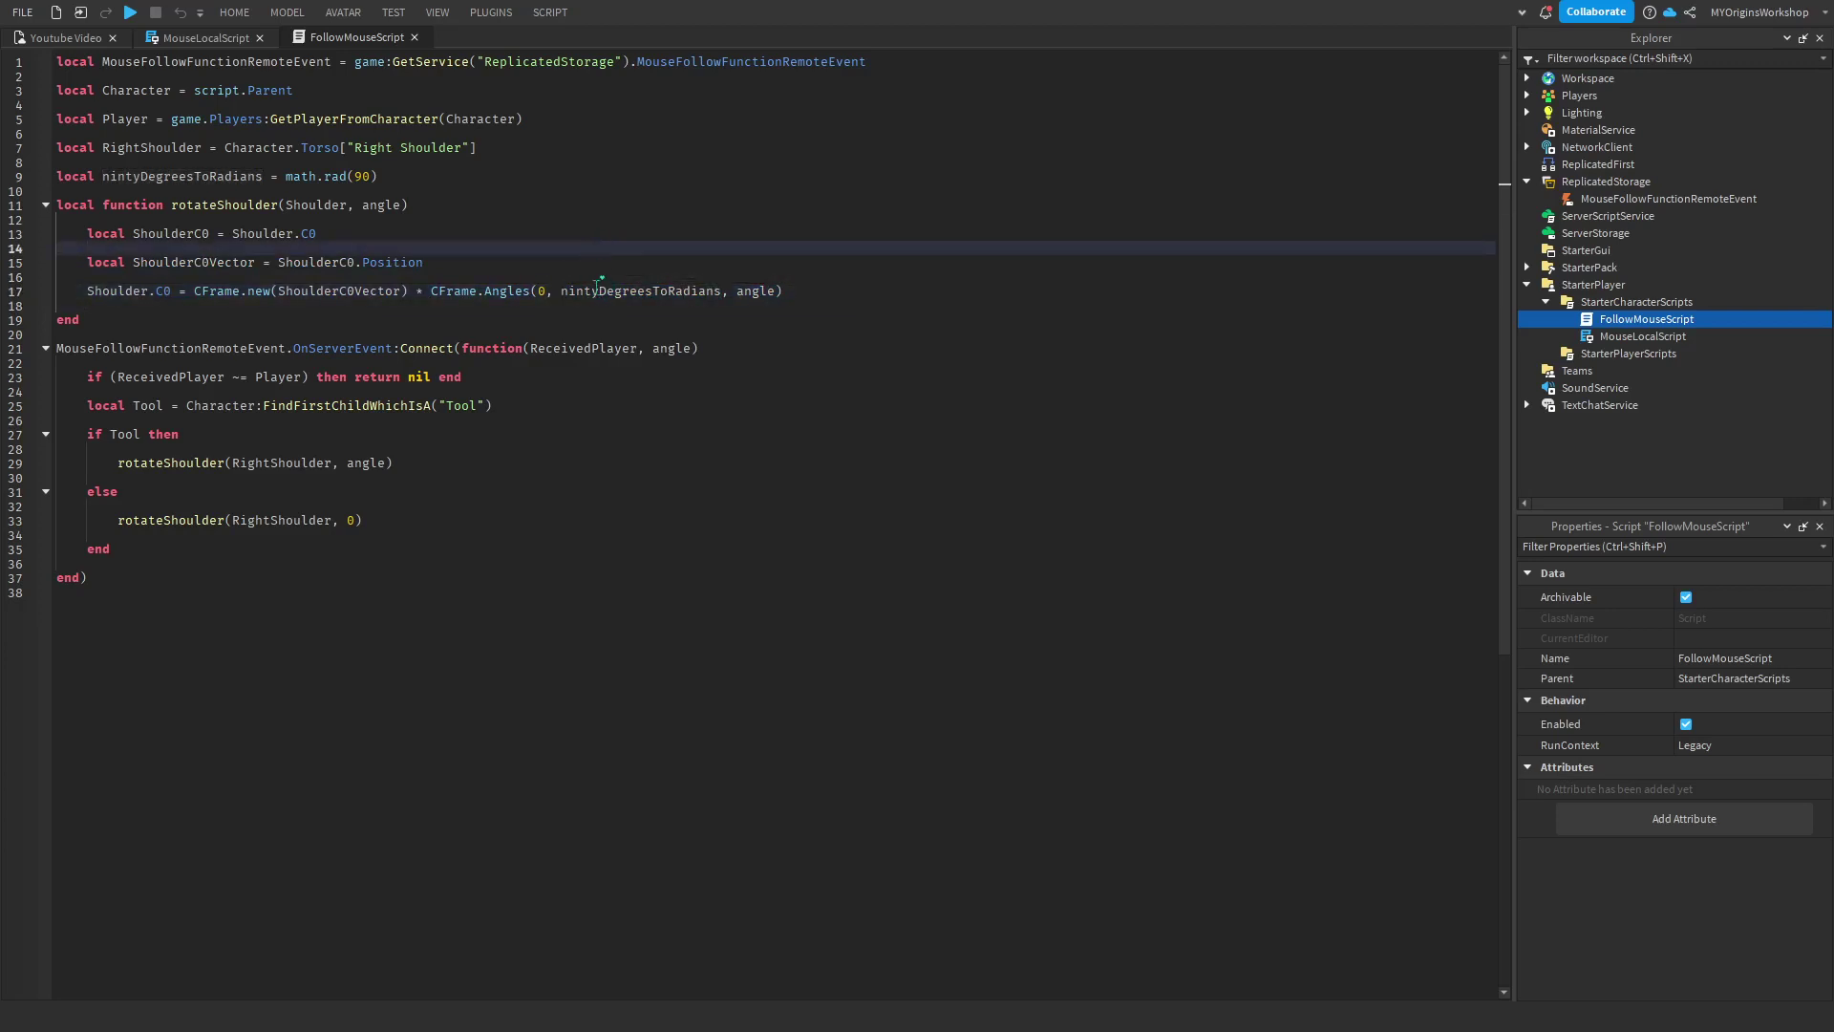
double_click(599, 286)
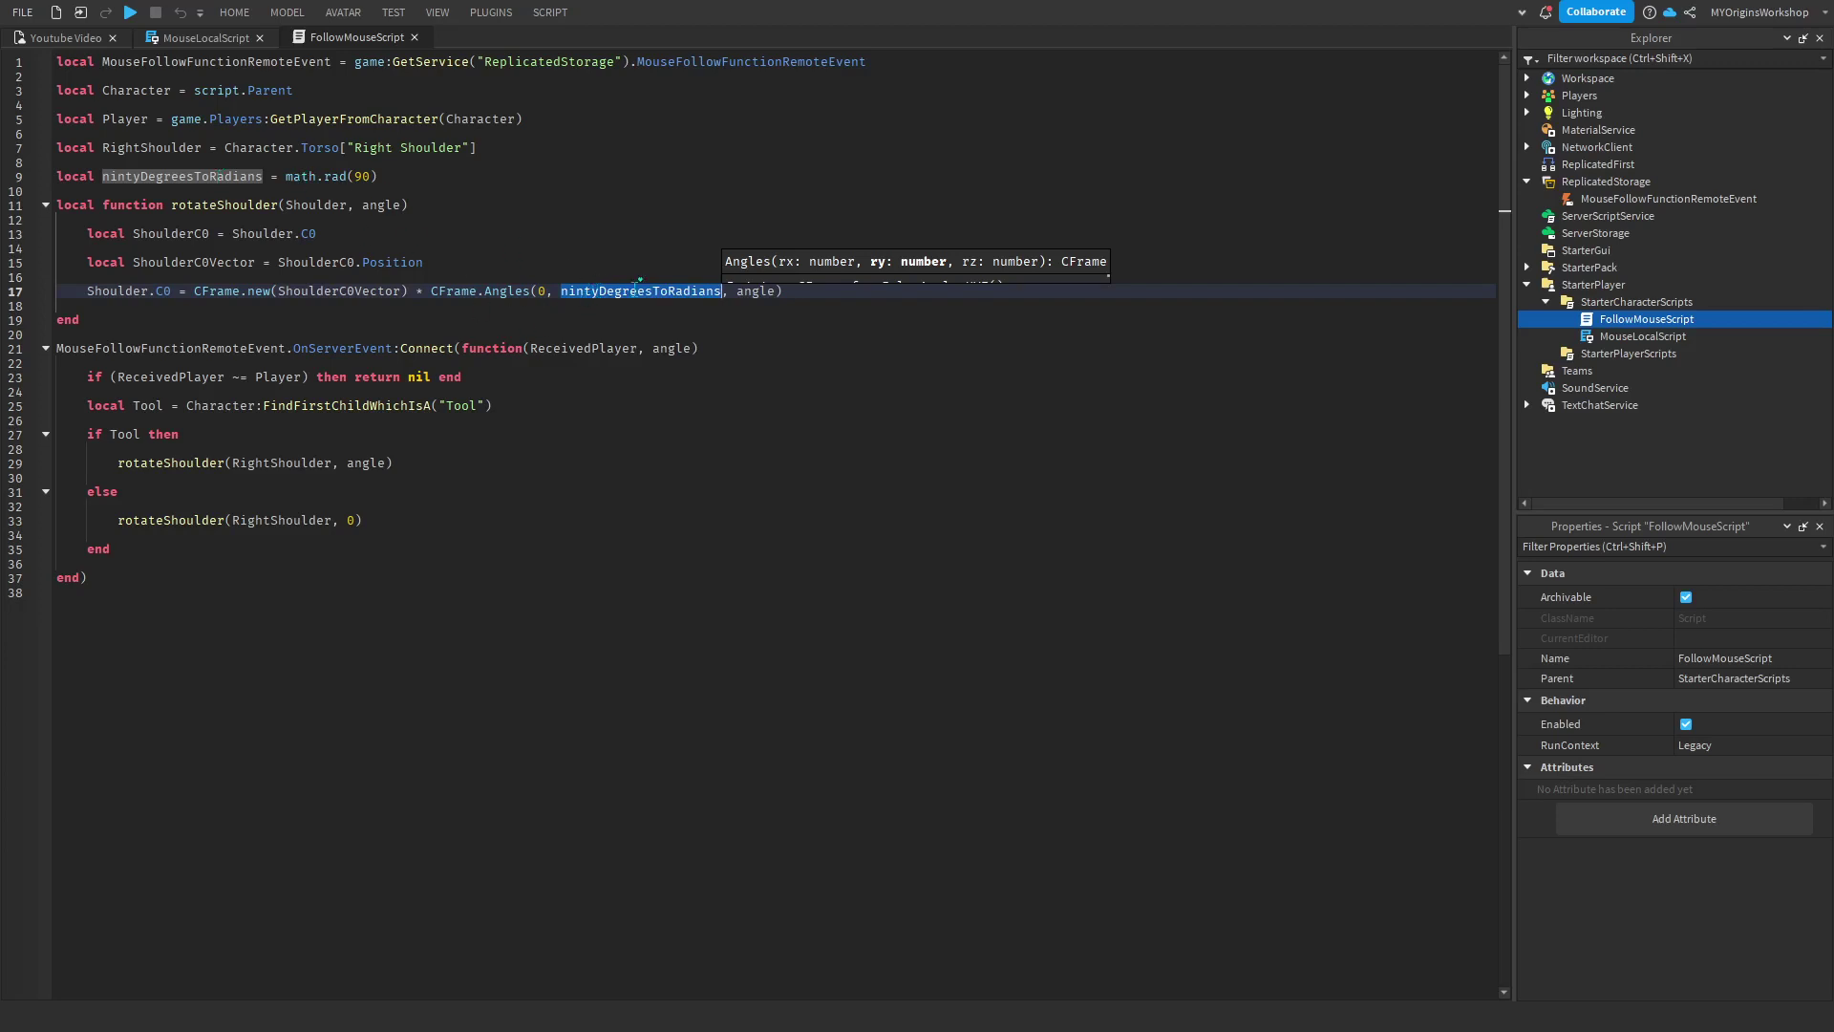
click(545, 292)
double_click(599, 290)
click(455, 176)
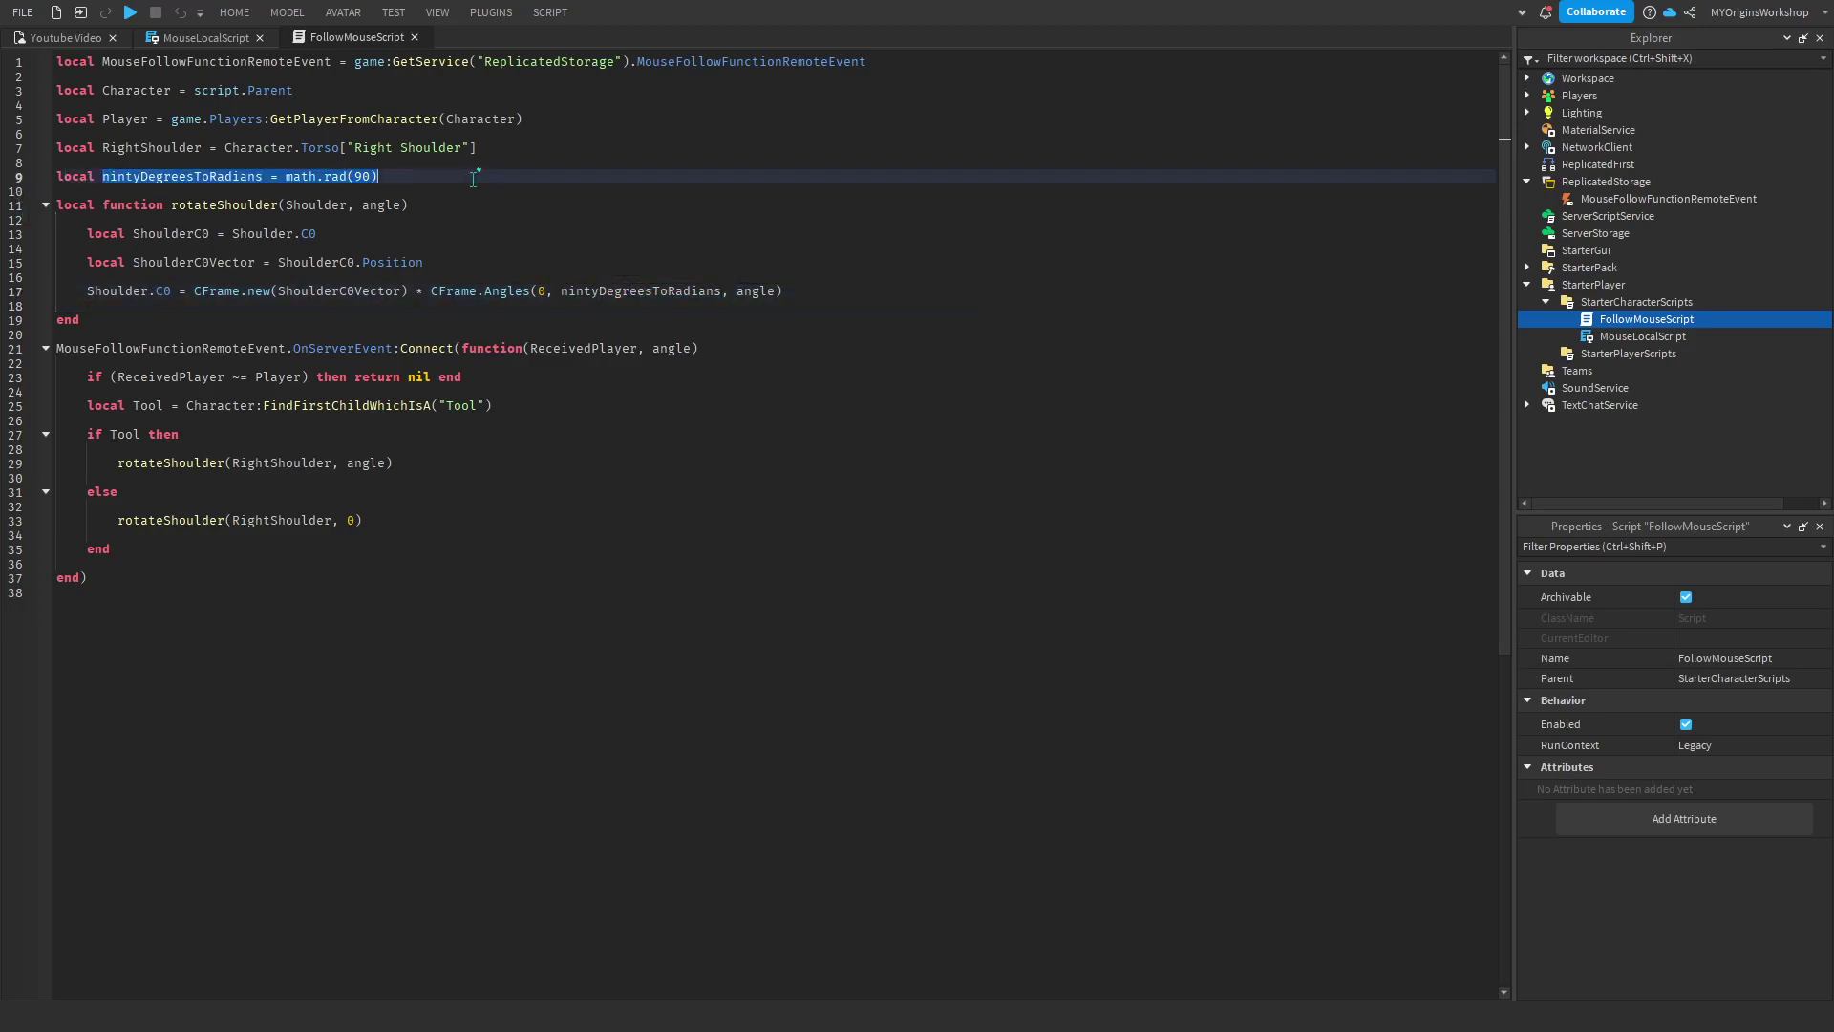
click(546, 291)
double_click(611, 291)
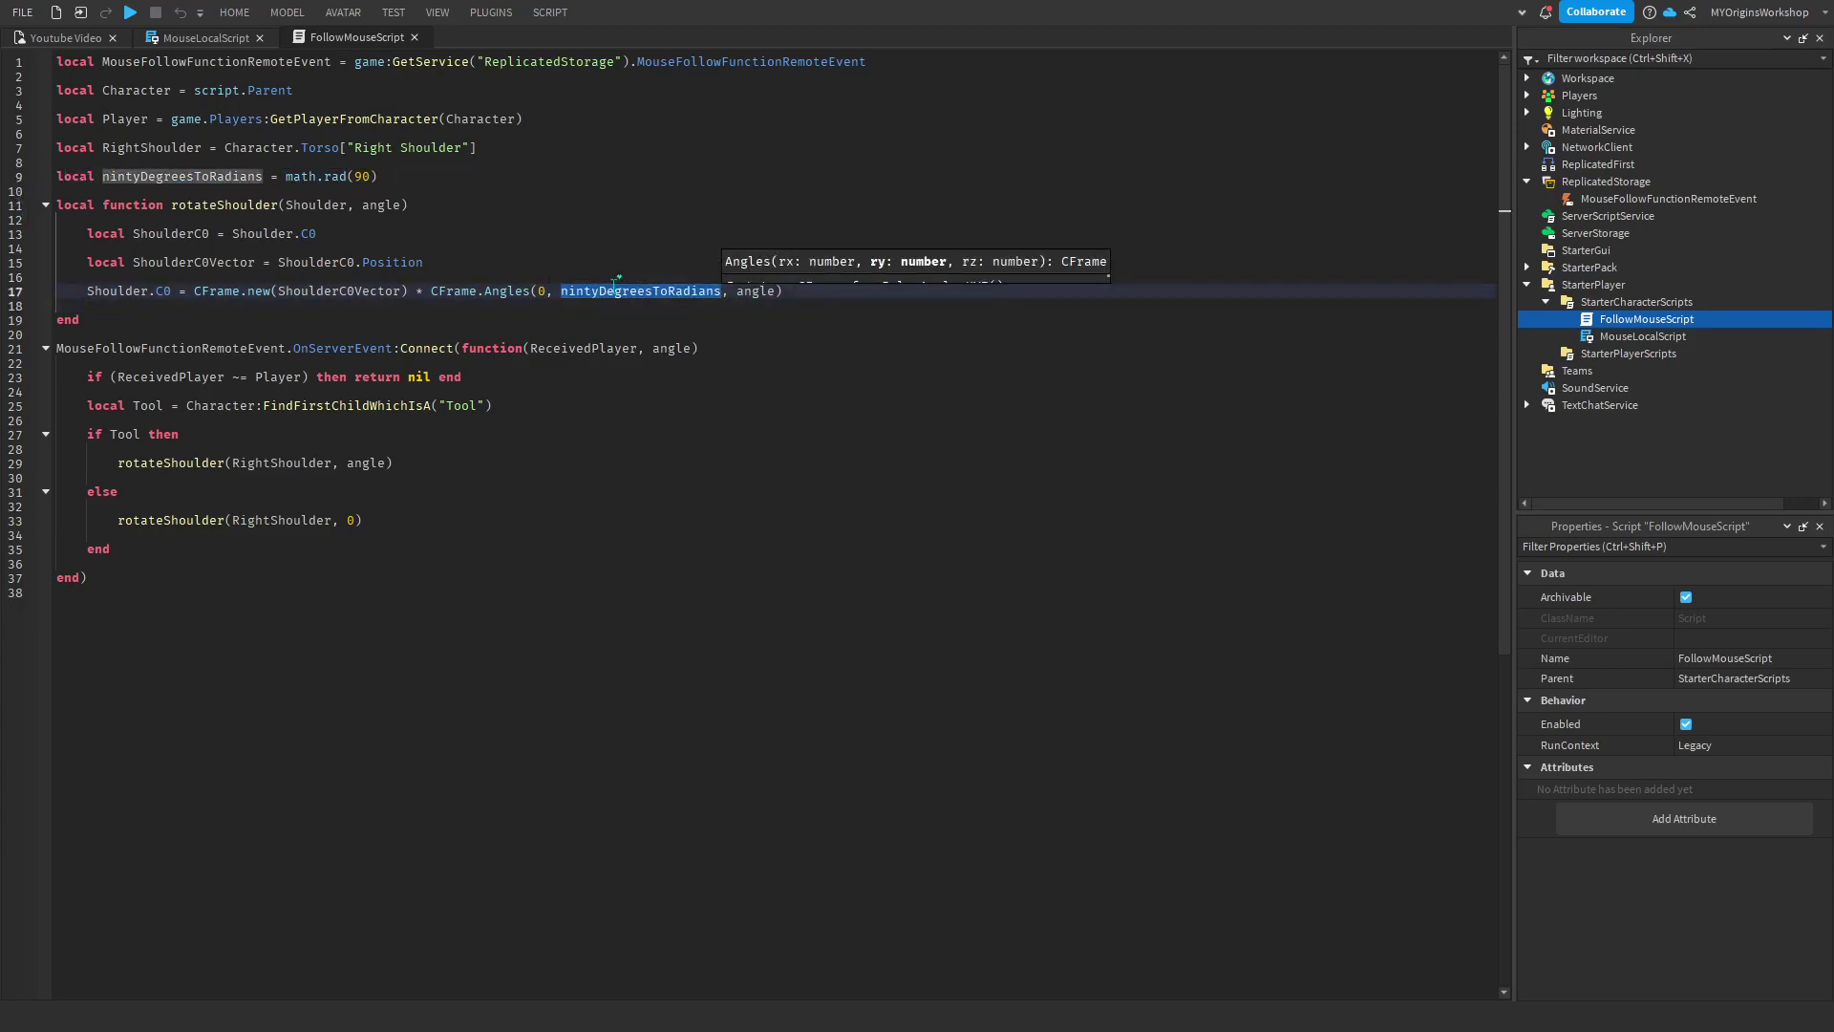
click(541, 292)
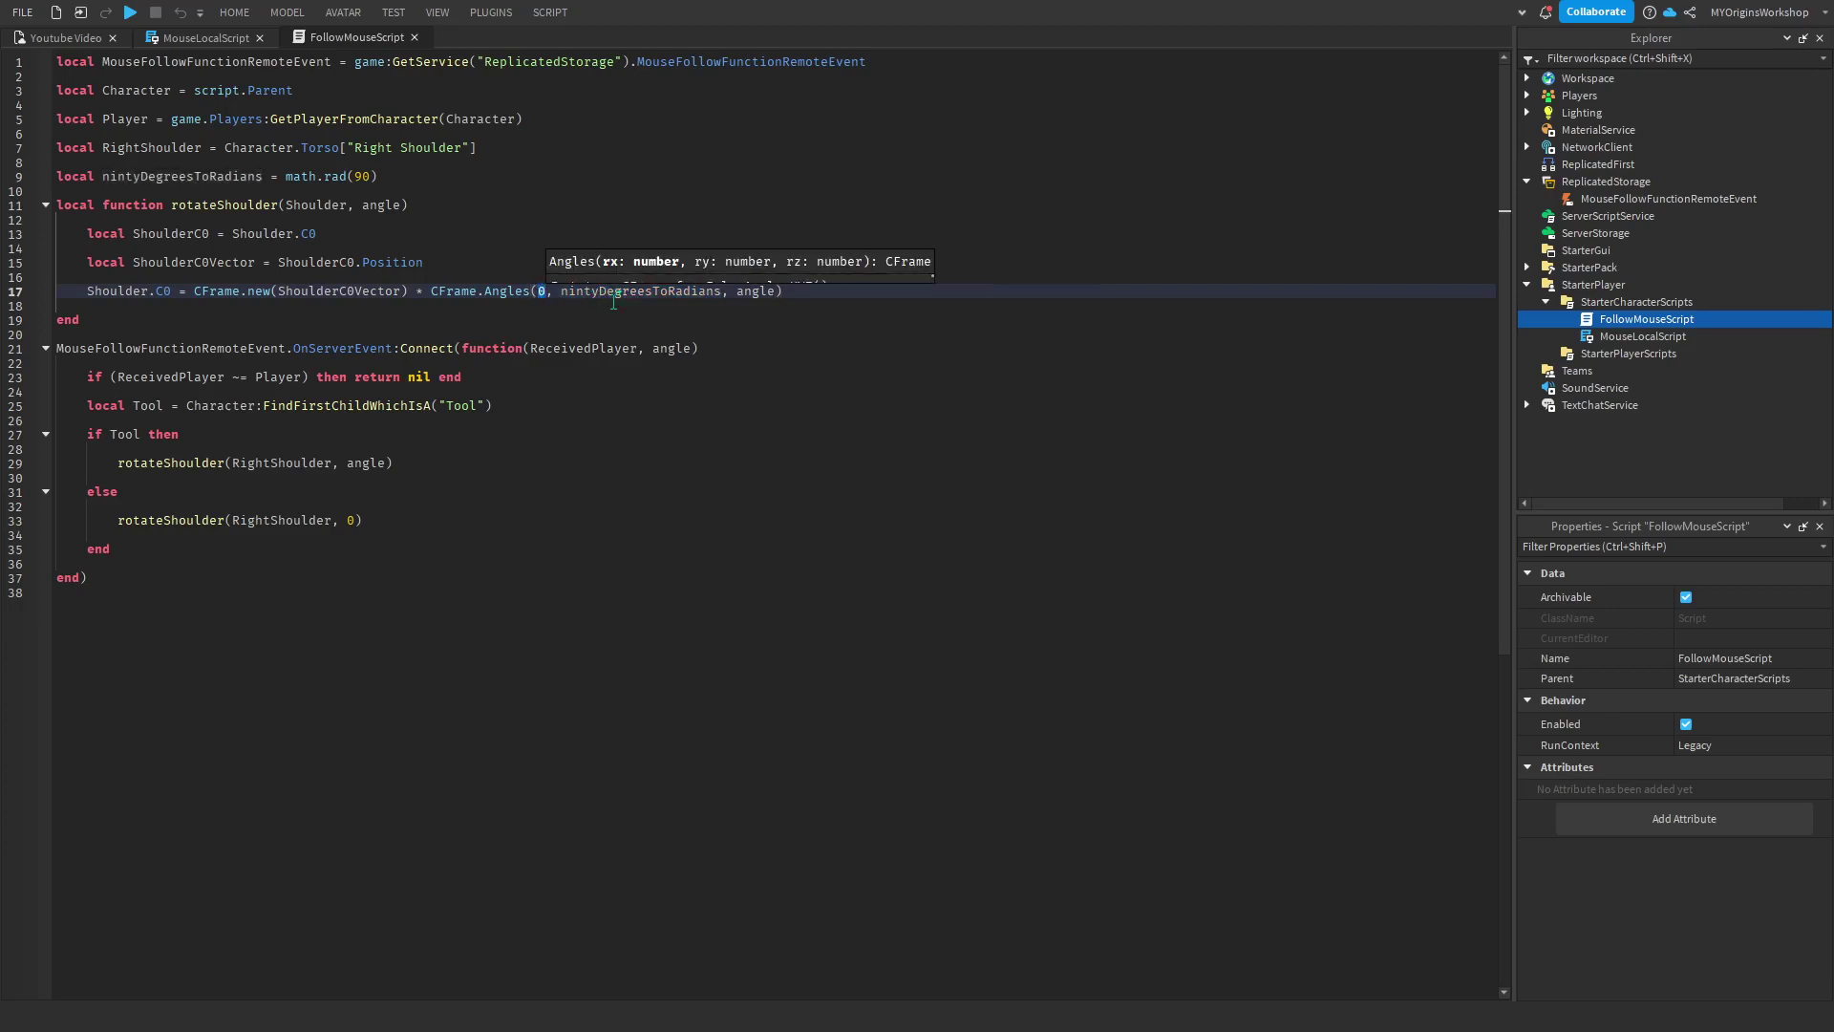
key(Down)
click(722, 291)
double_click(755, 292)
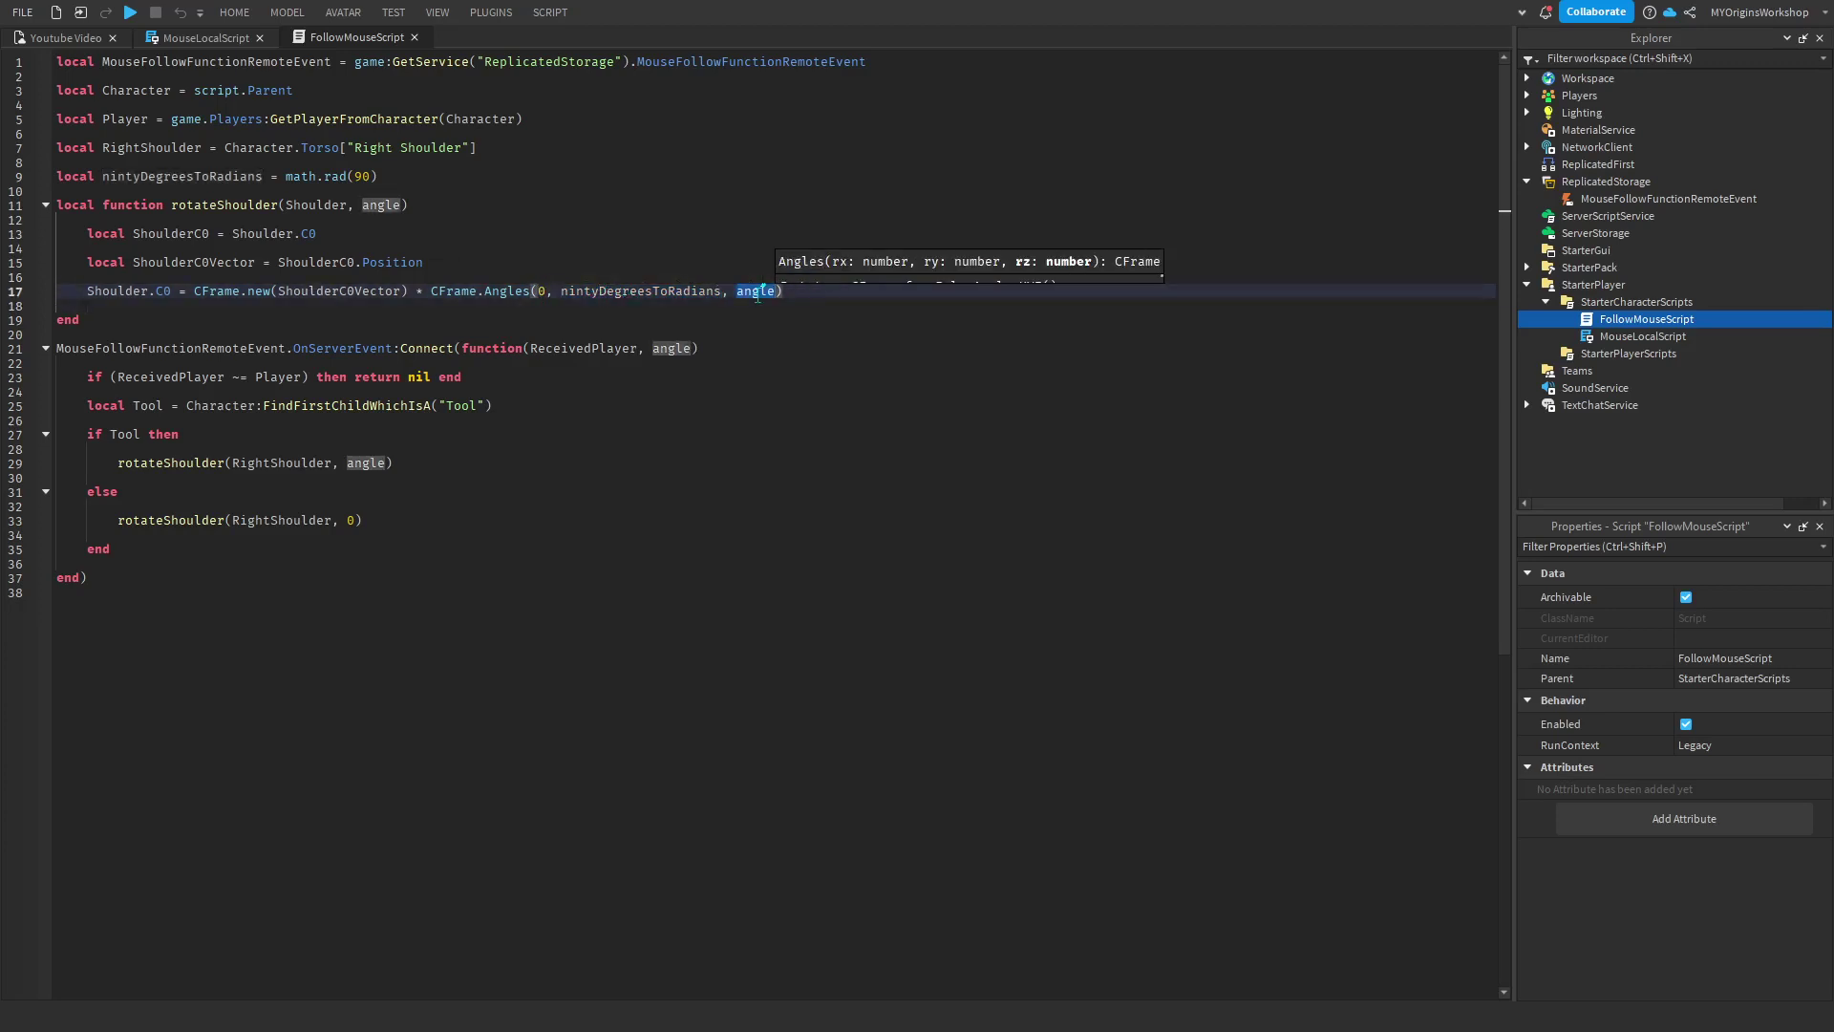
key(Down)
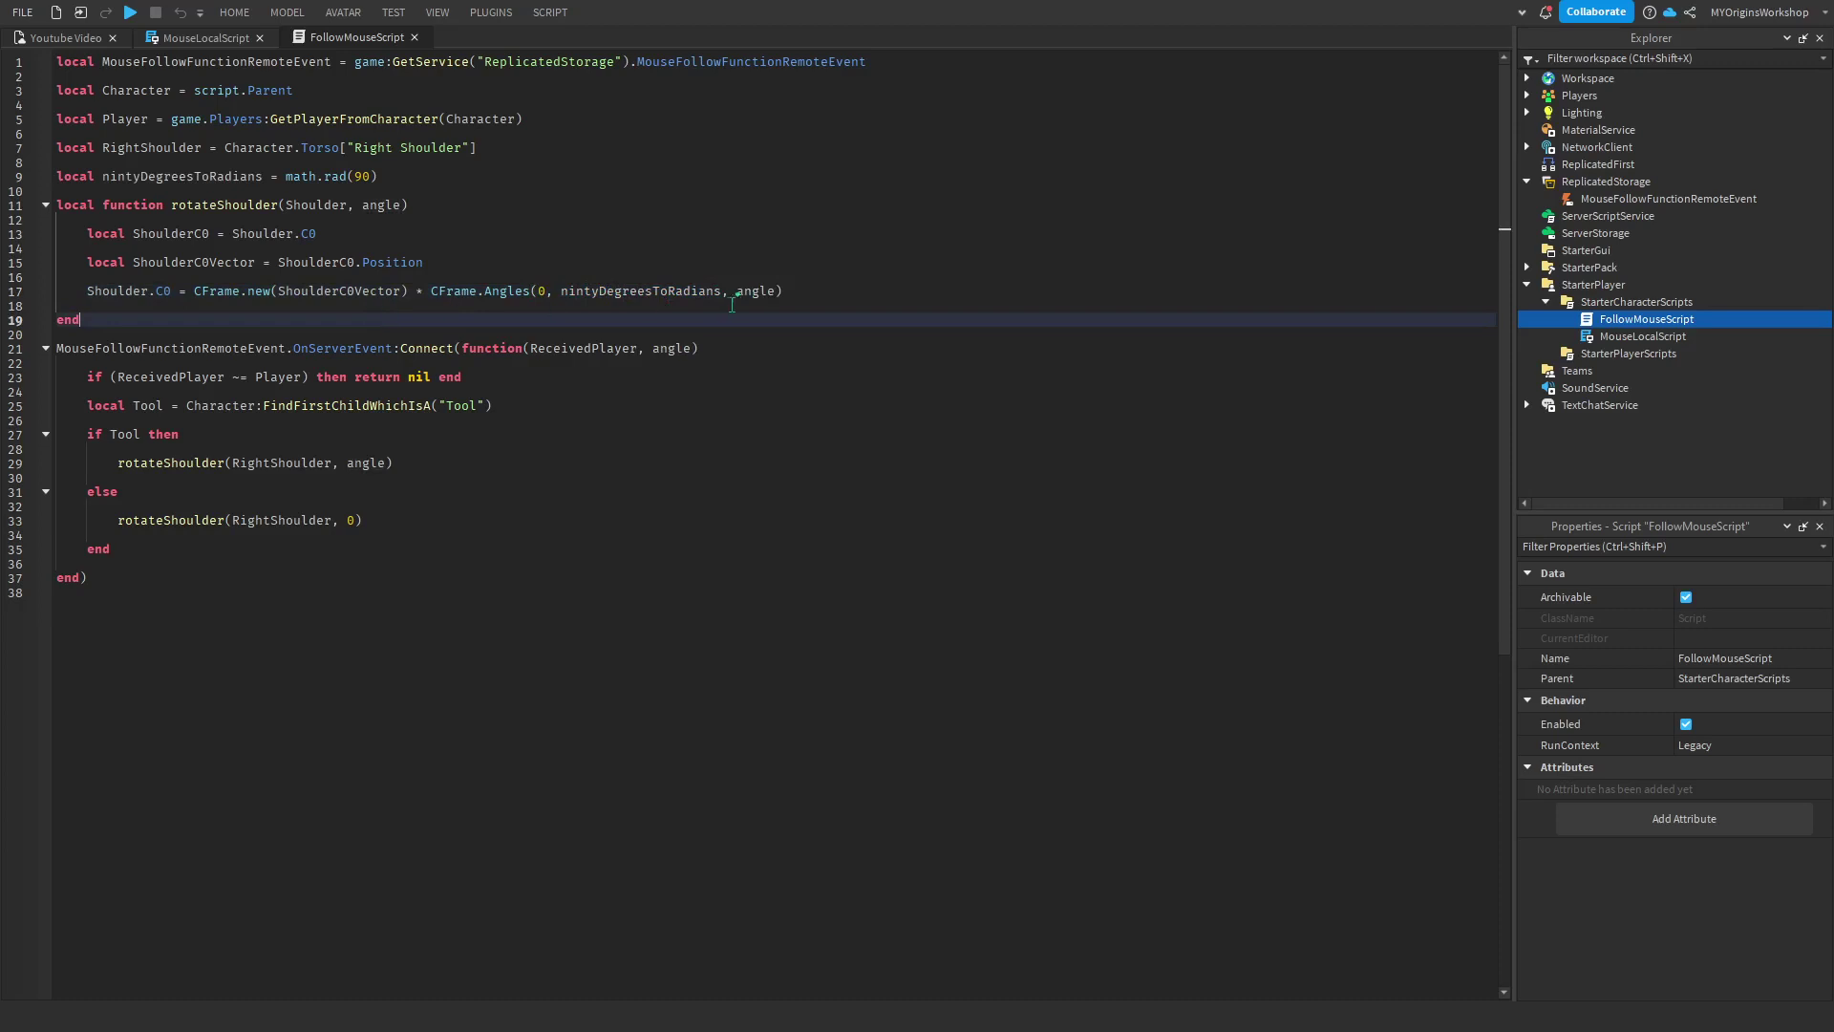
click(760, 294)
double_click(759, 293)
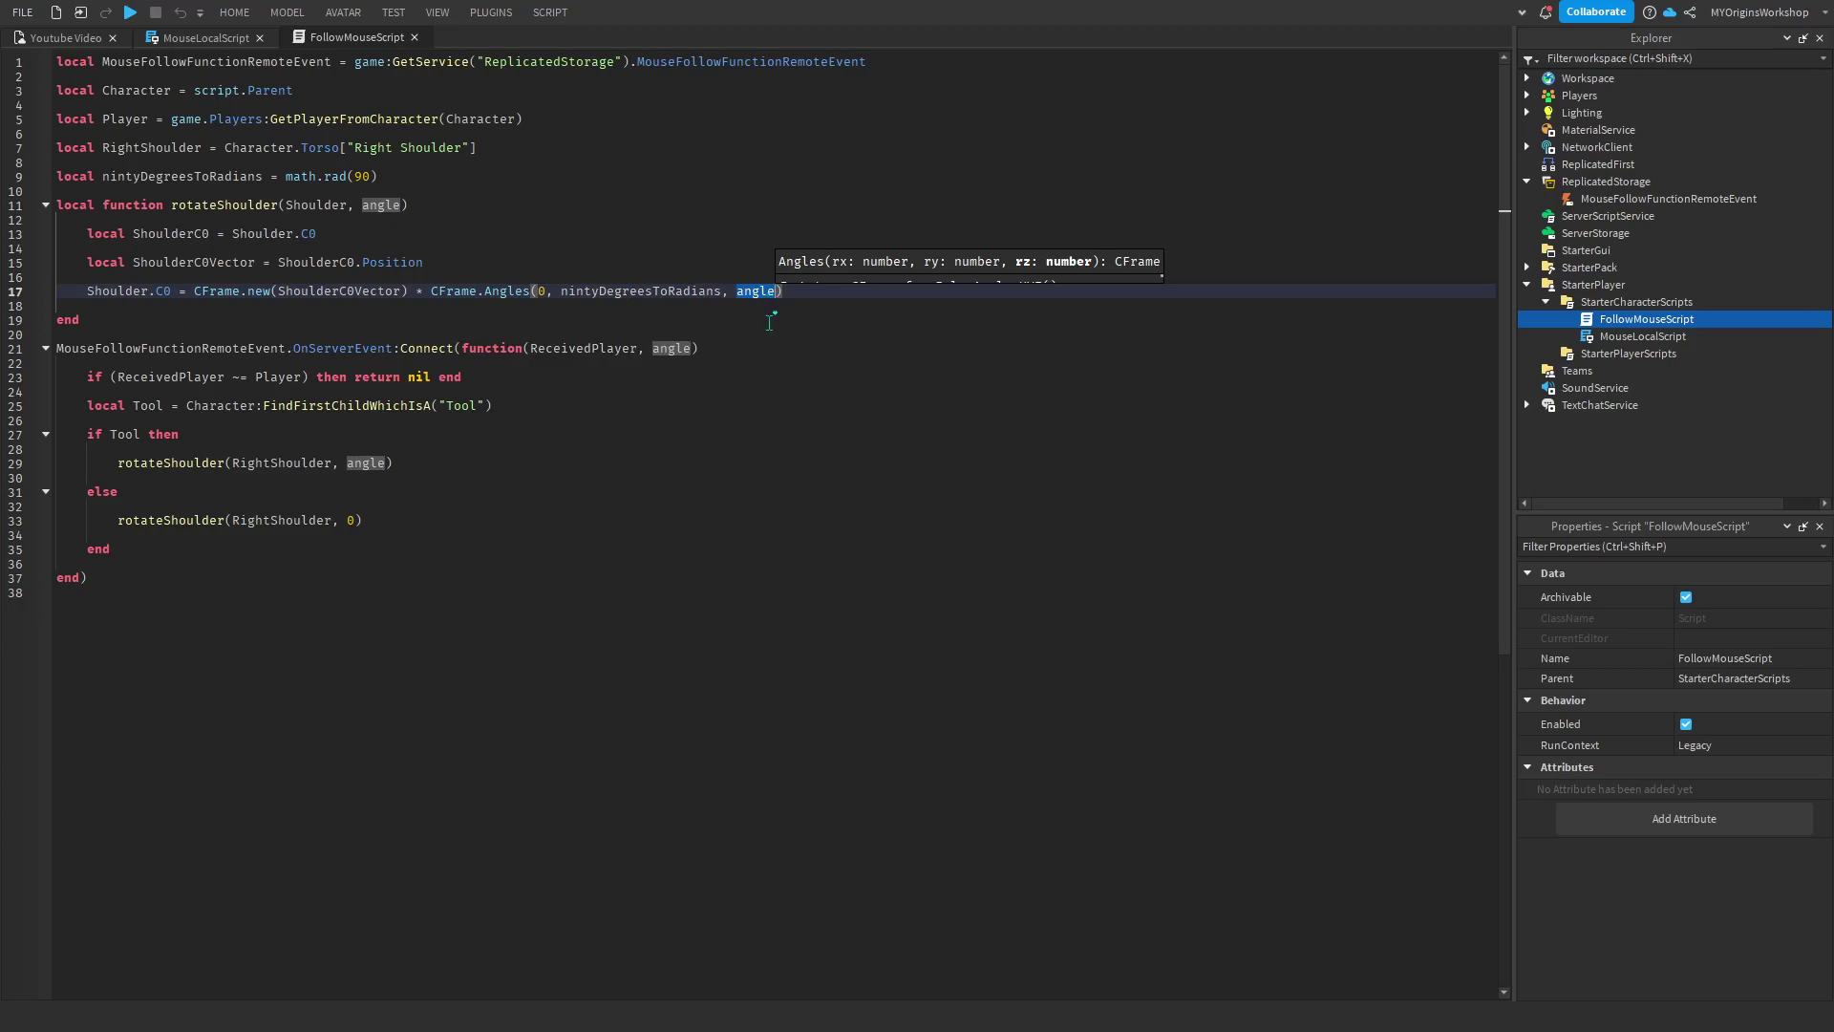
click(768, 319)
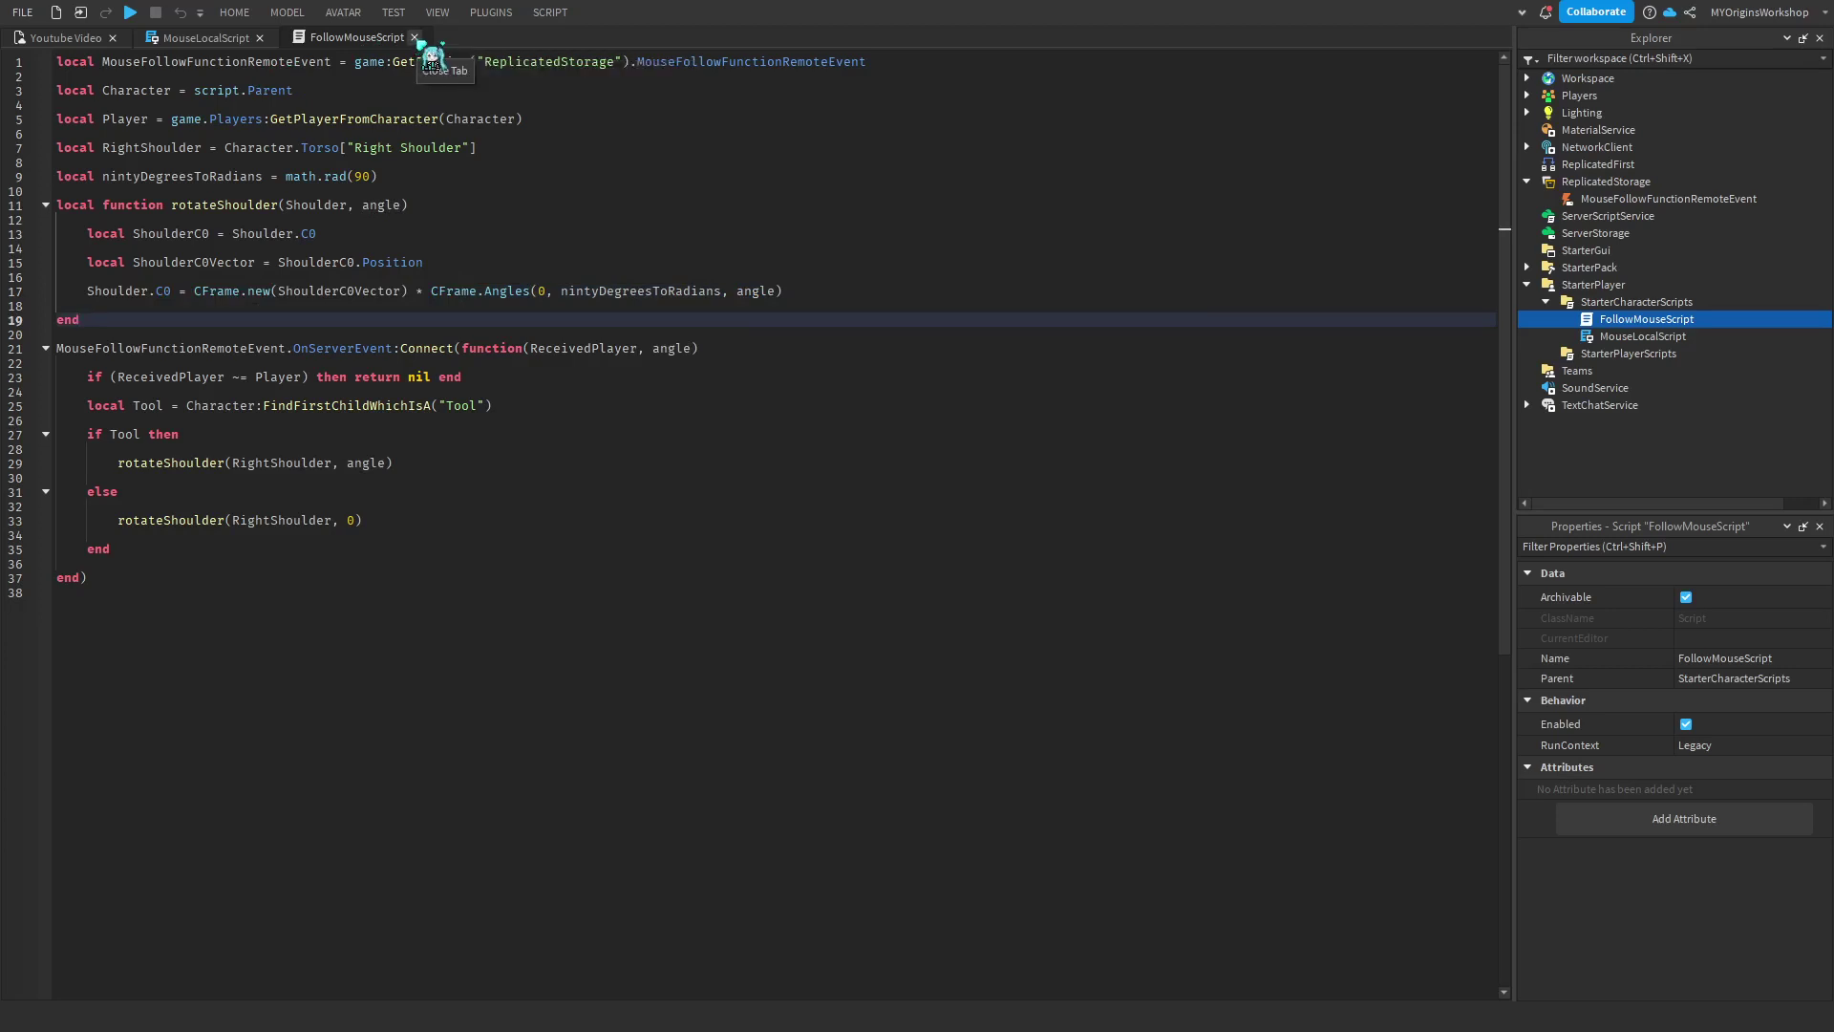
- Close both script tabs and start a Play playtest from the TEST tab
click(414, 37)
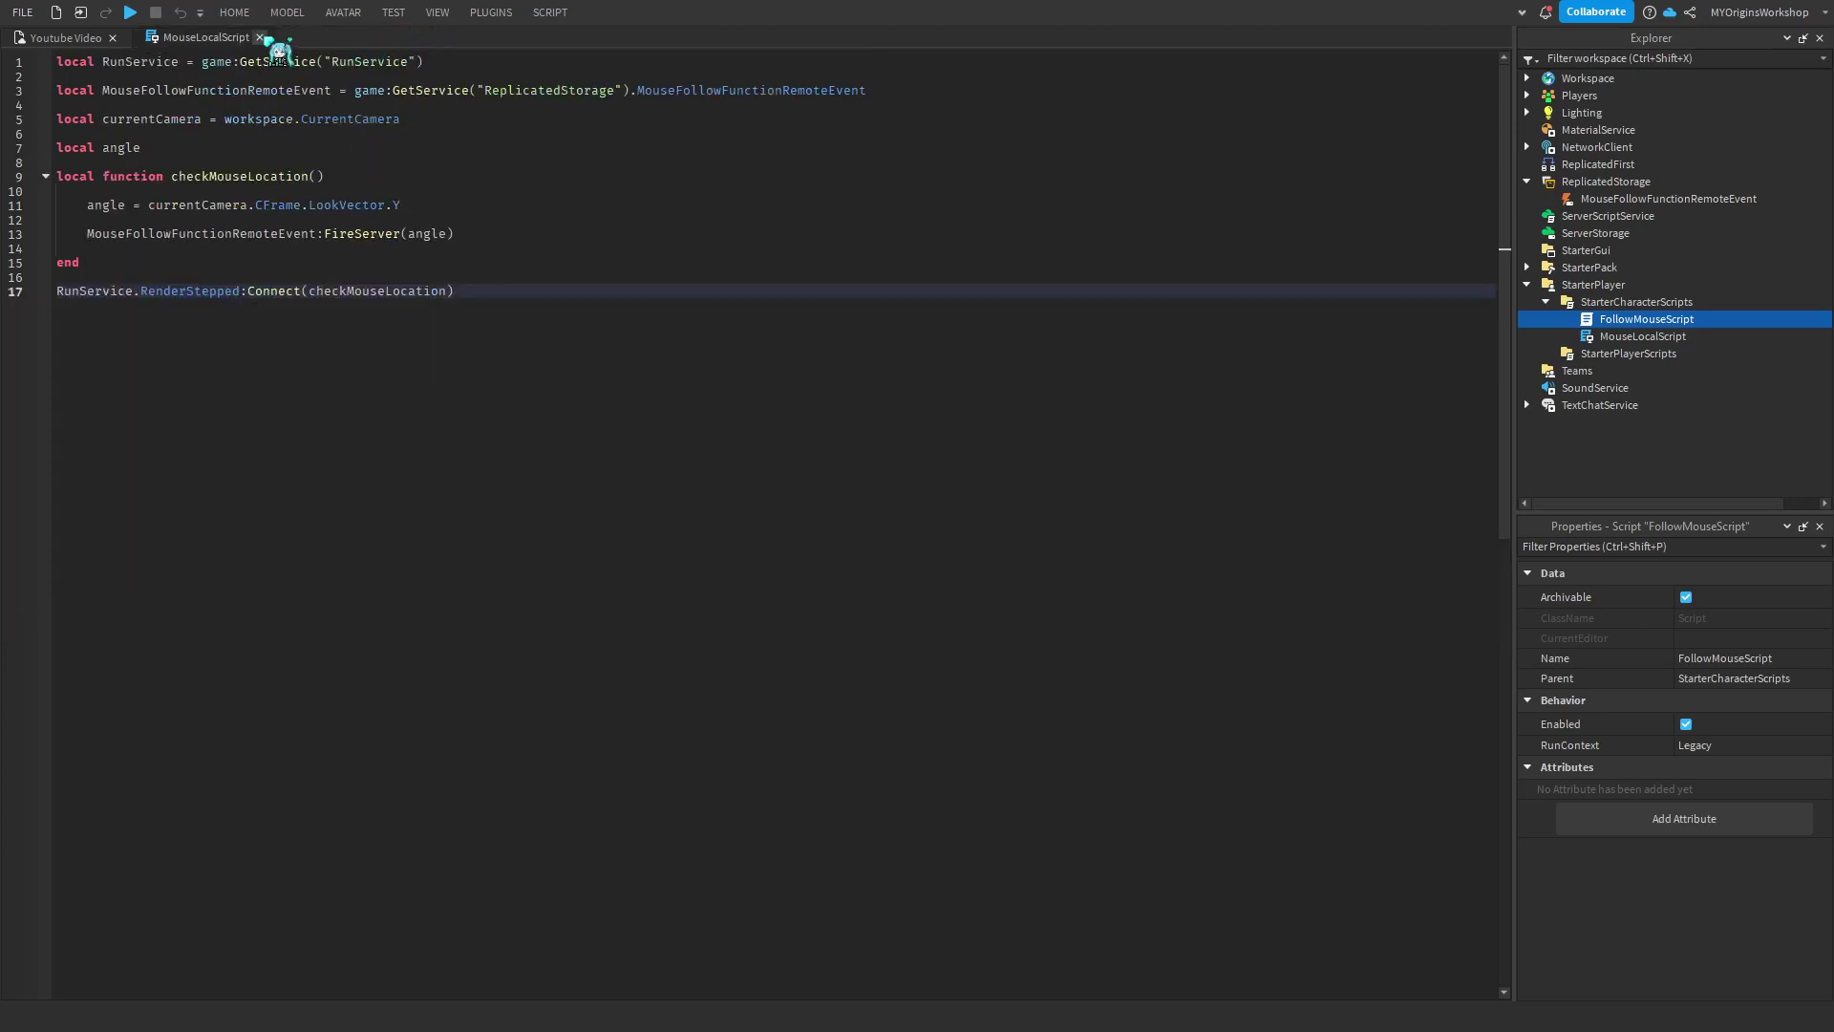
click(260, 38)
click(397, 17)
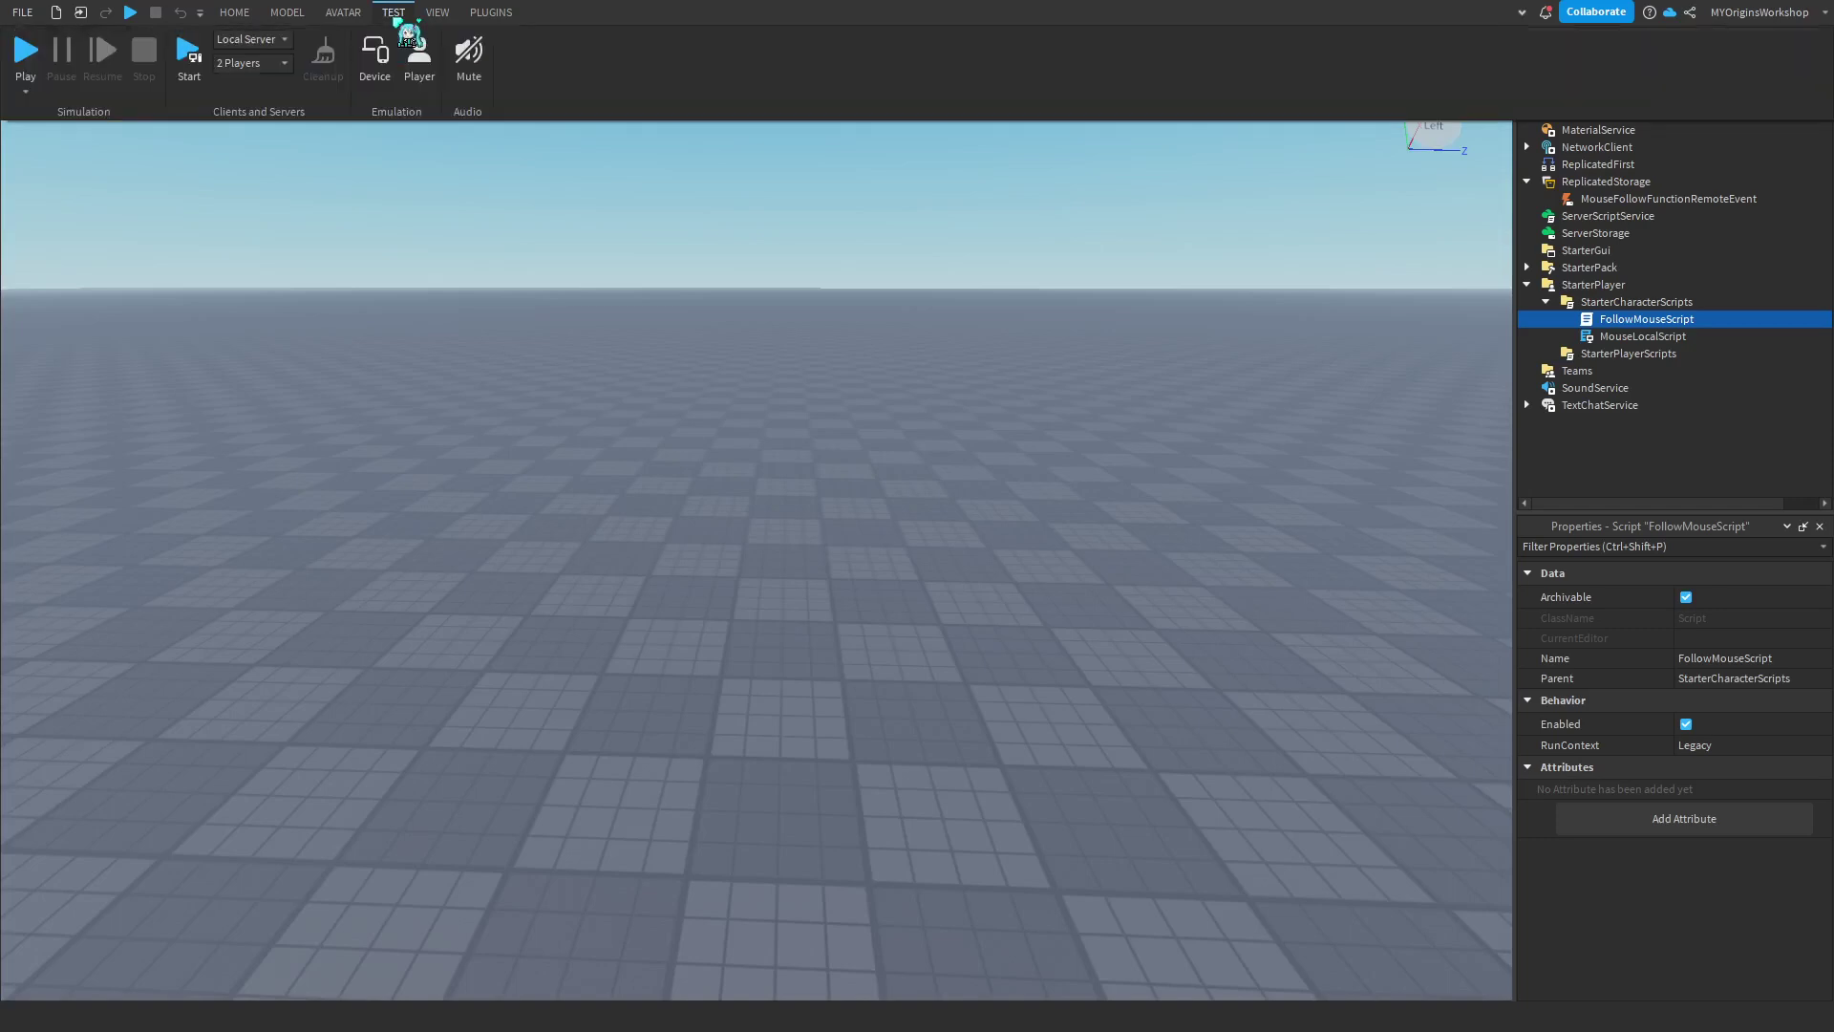
click(29, 55)
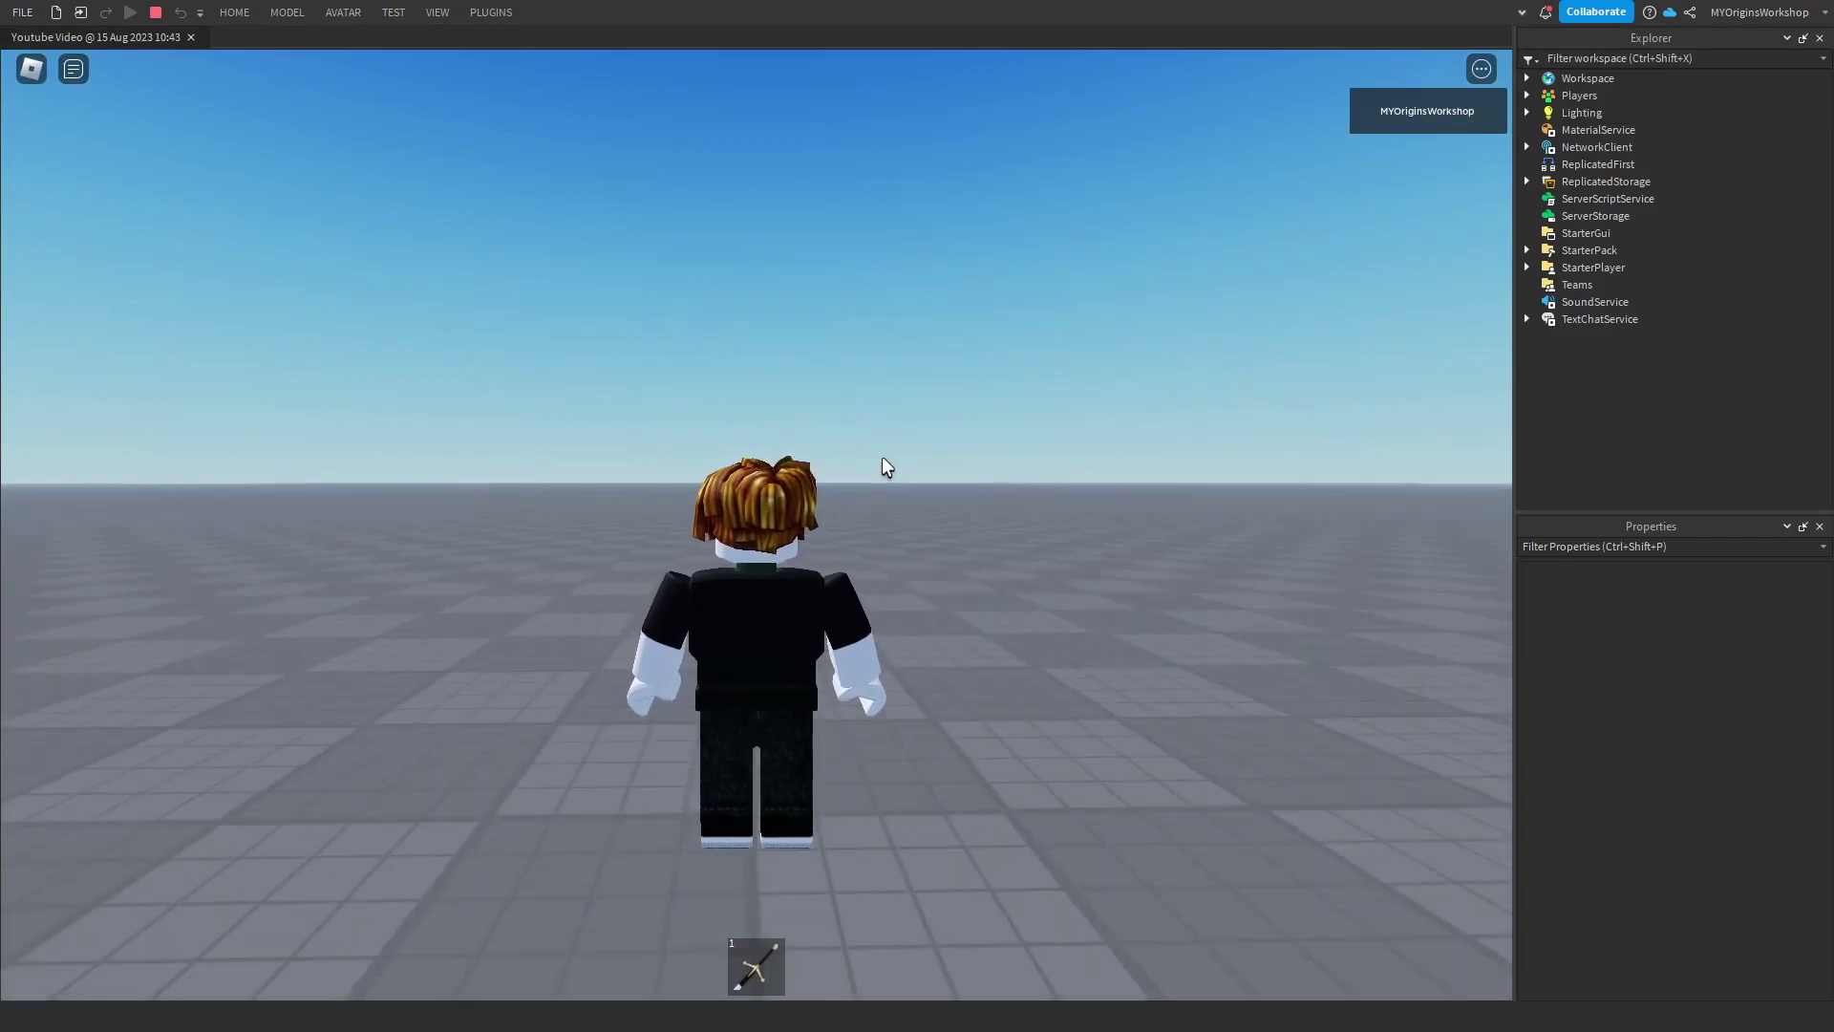
scroll(881, 466, up, 3)
scroll(881, 466, down, 2)
scroll(527, 435, up, 5)
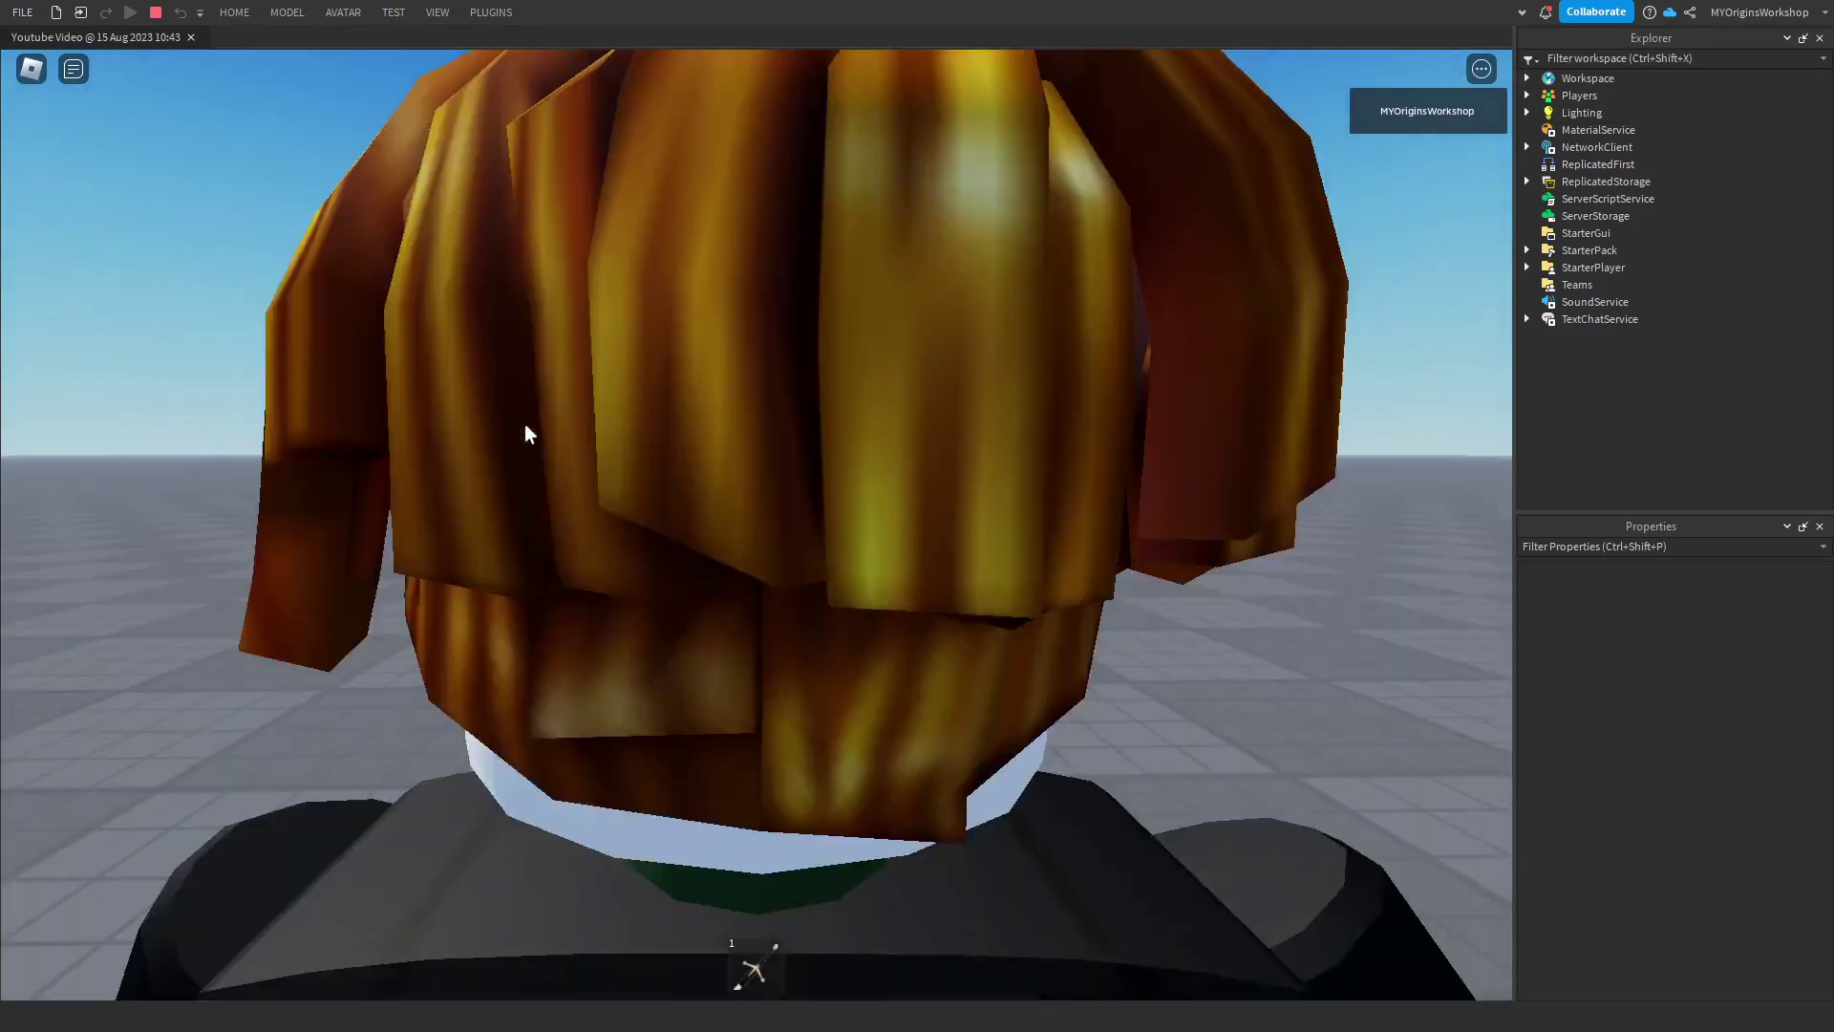
scroll(527, 434, up, 3)
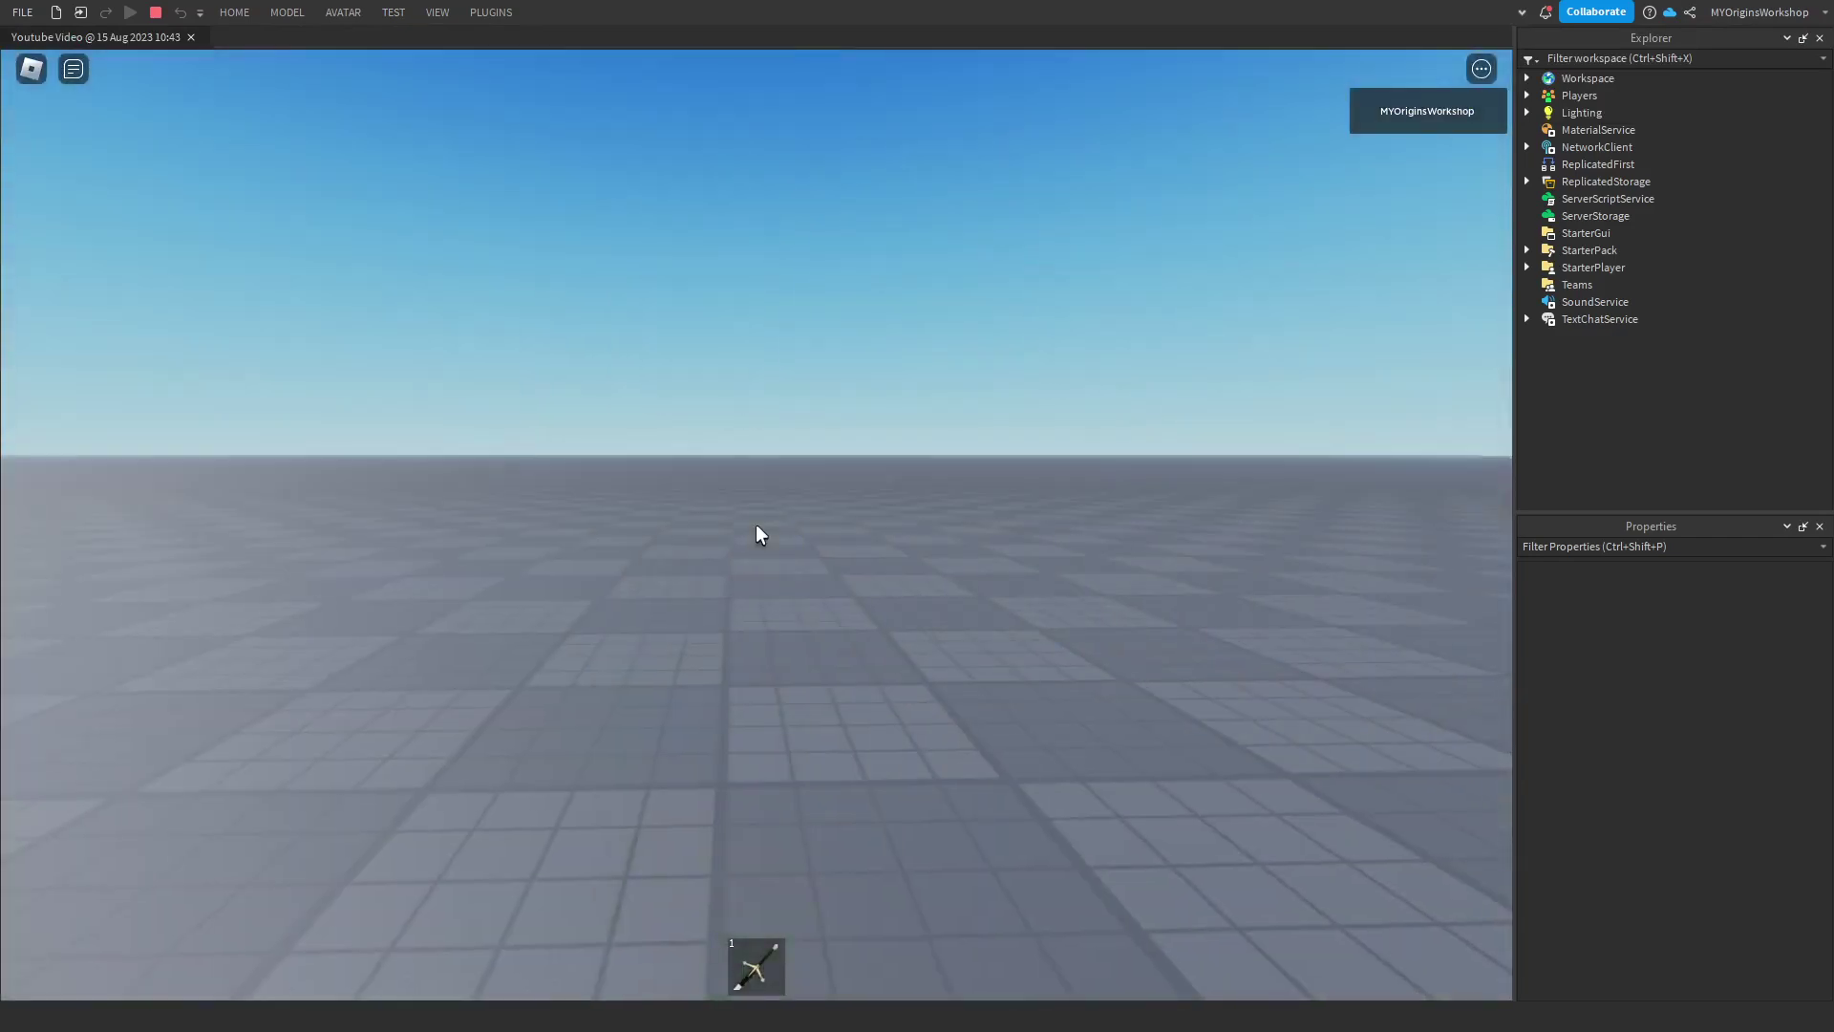
- Equip and unequip the sword with key 1 twice, showing the arm following the camera angle
key(1)
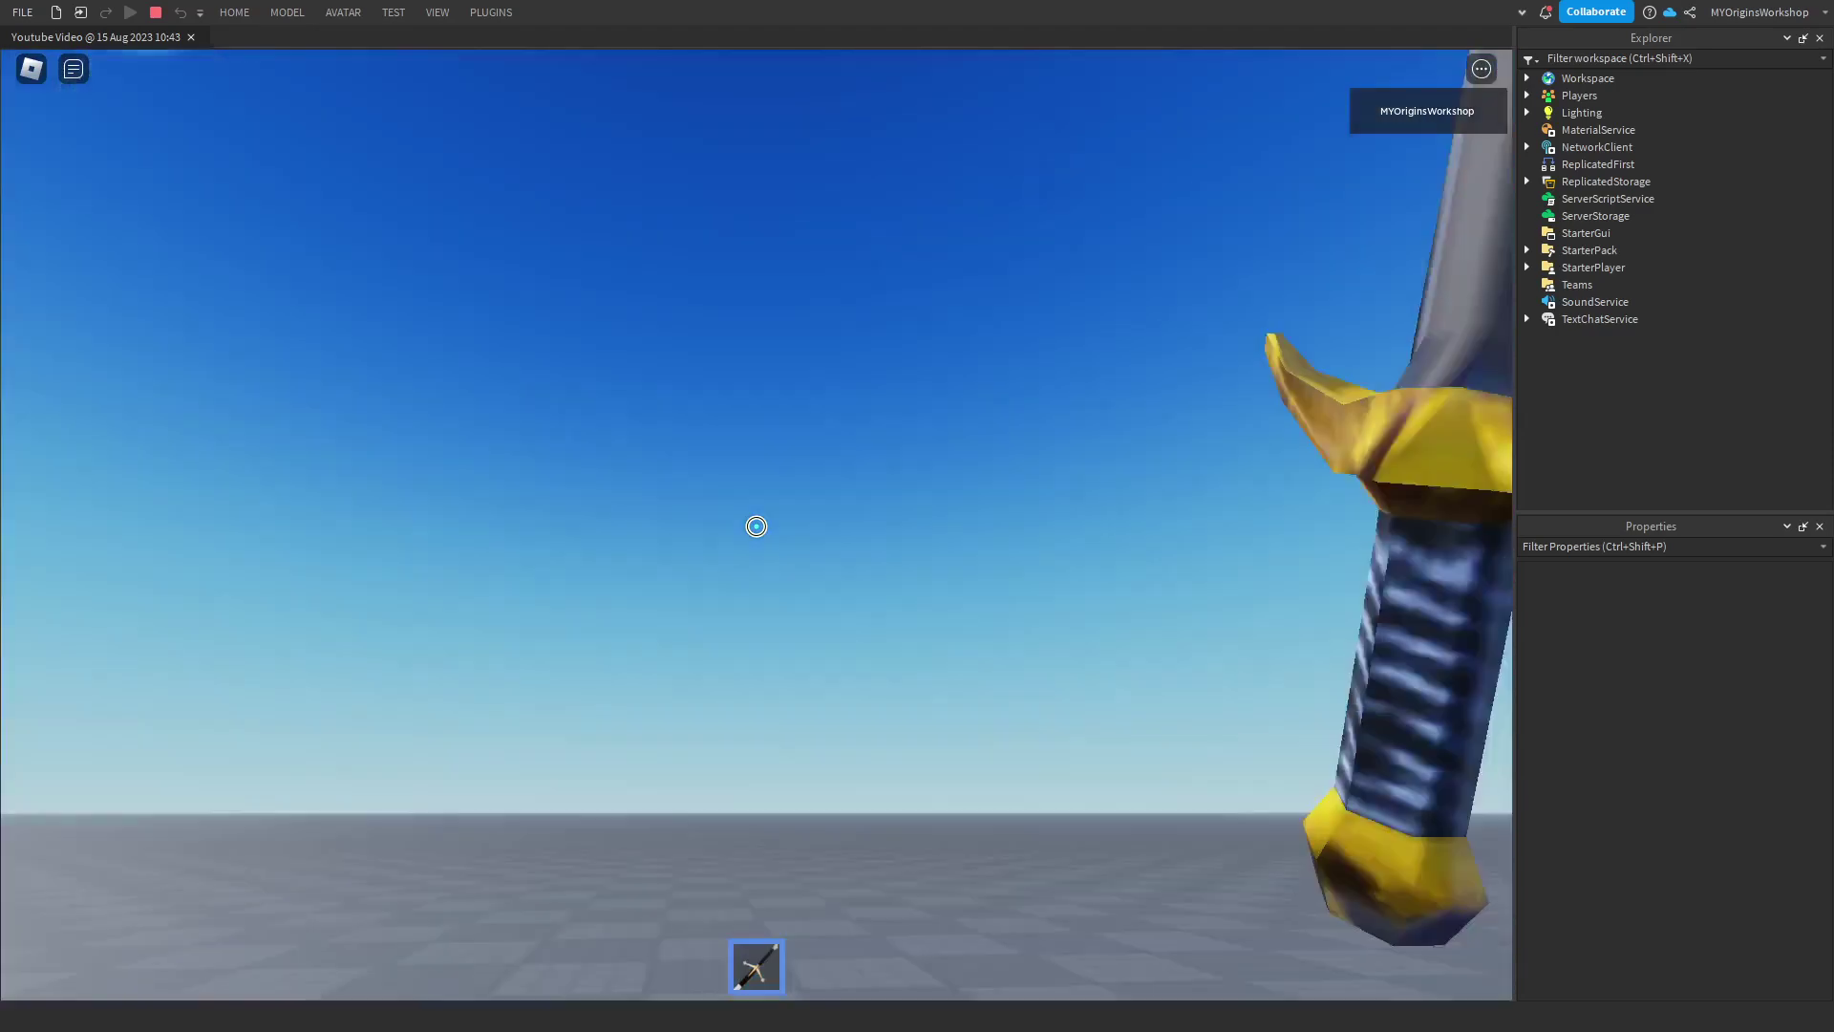
scroll(757, 526, down, 3)
key(1)
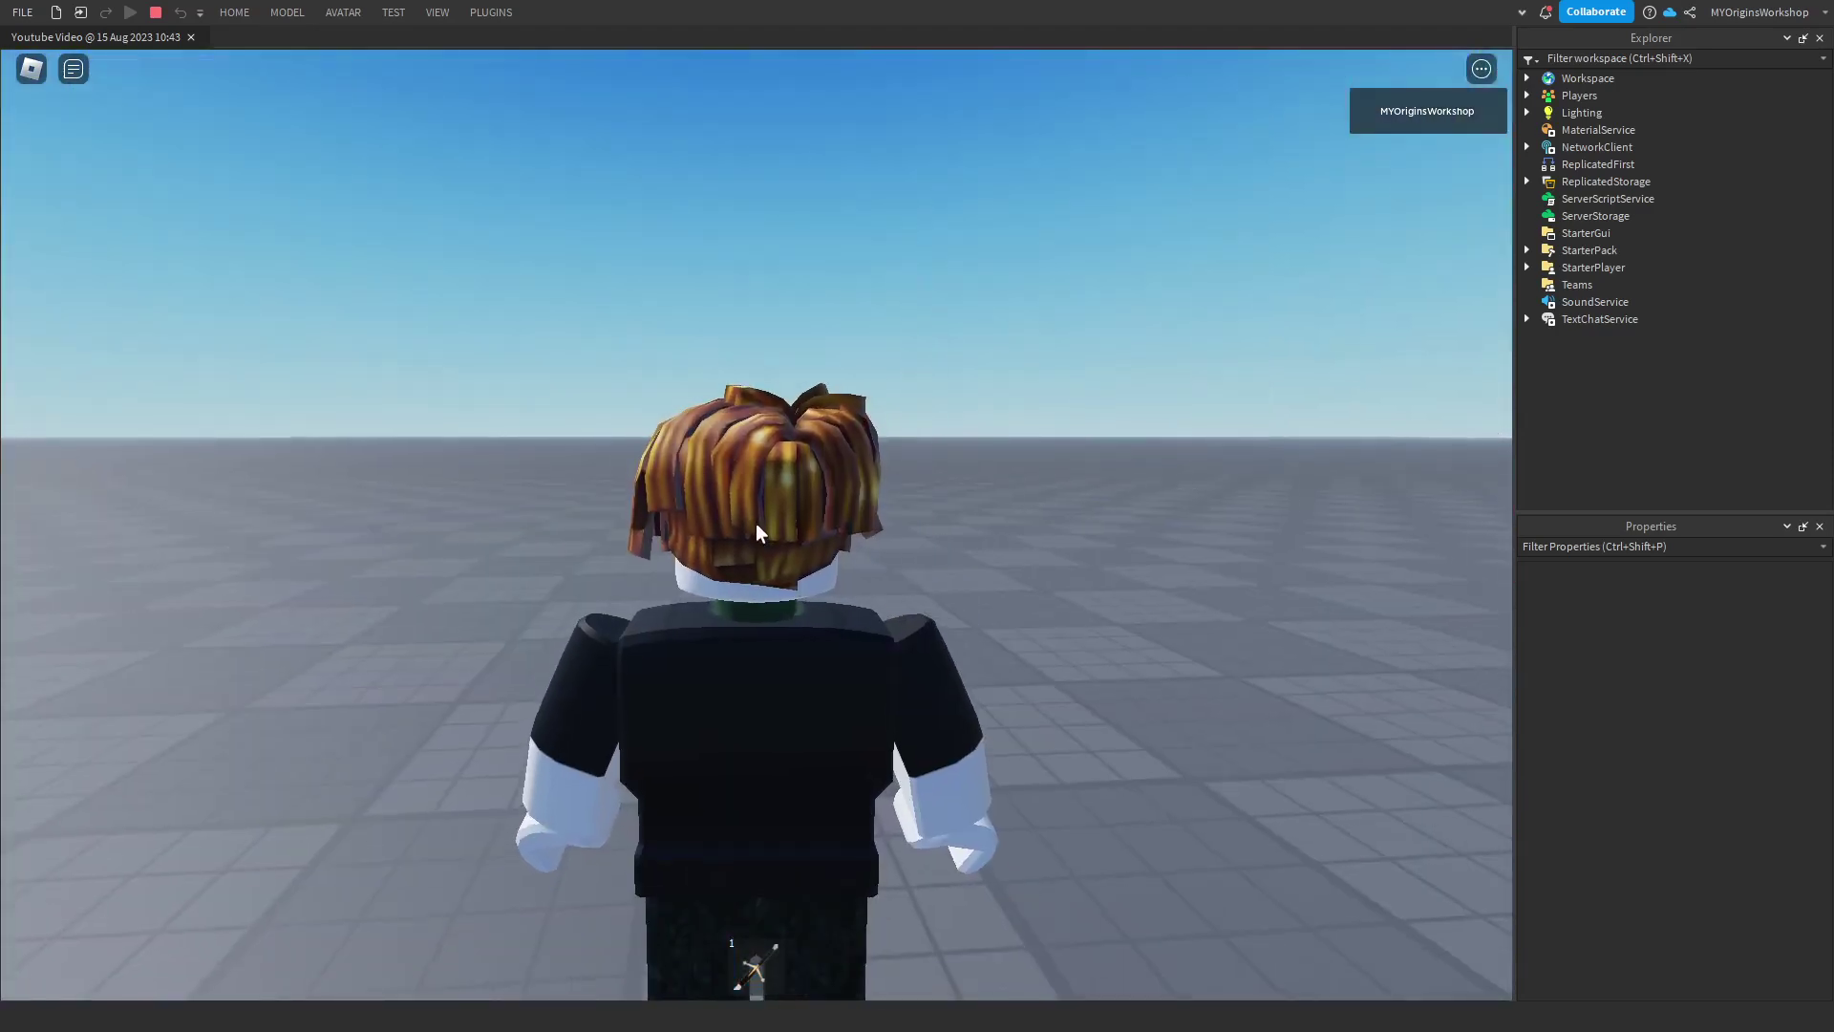
key(1)
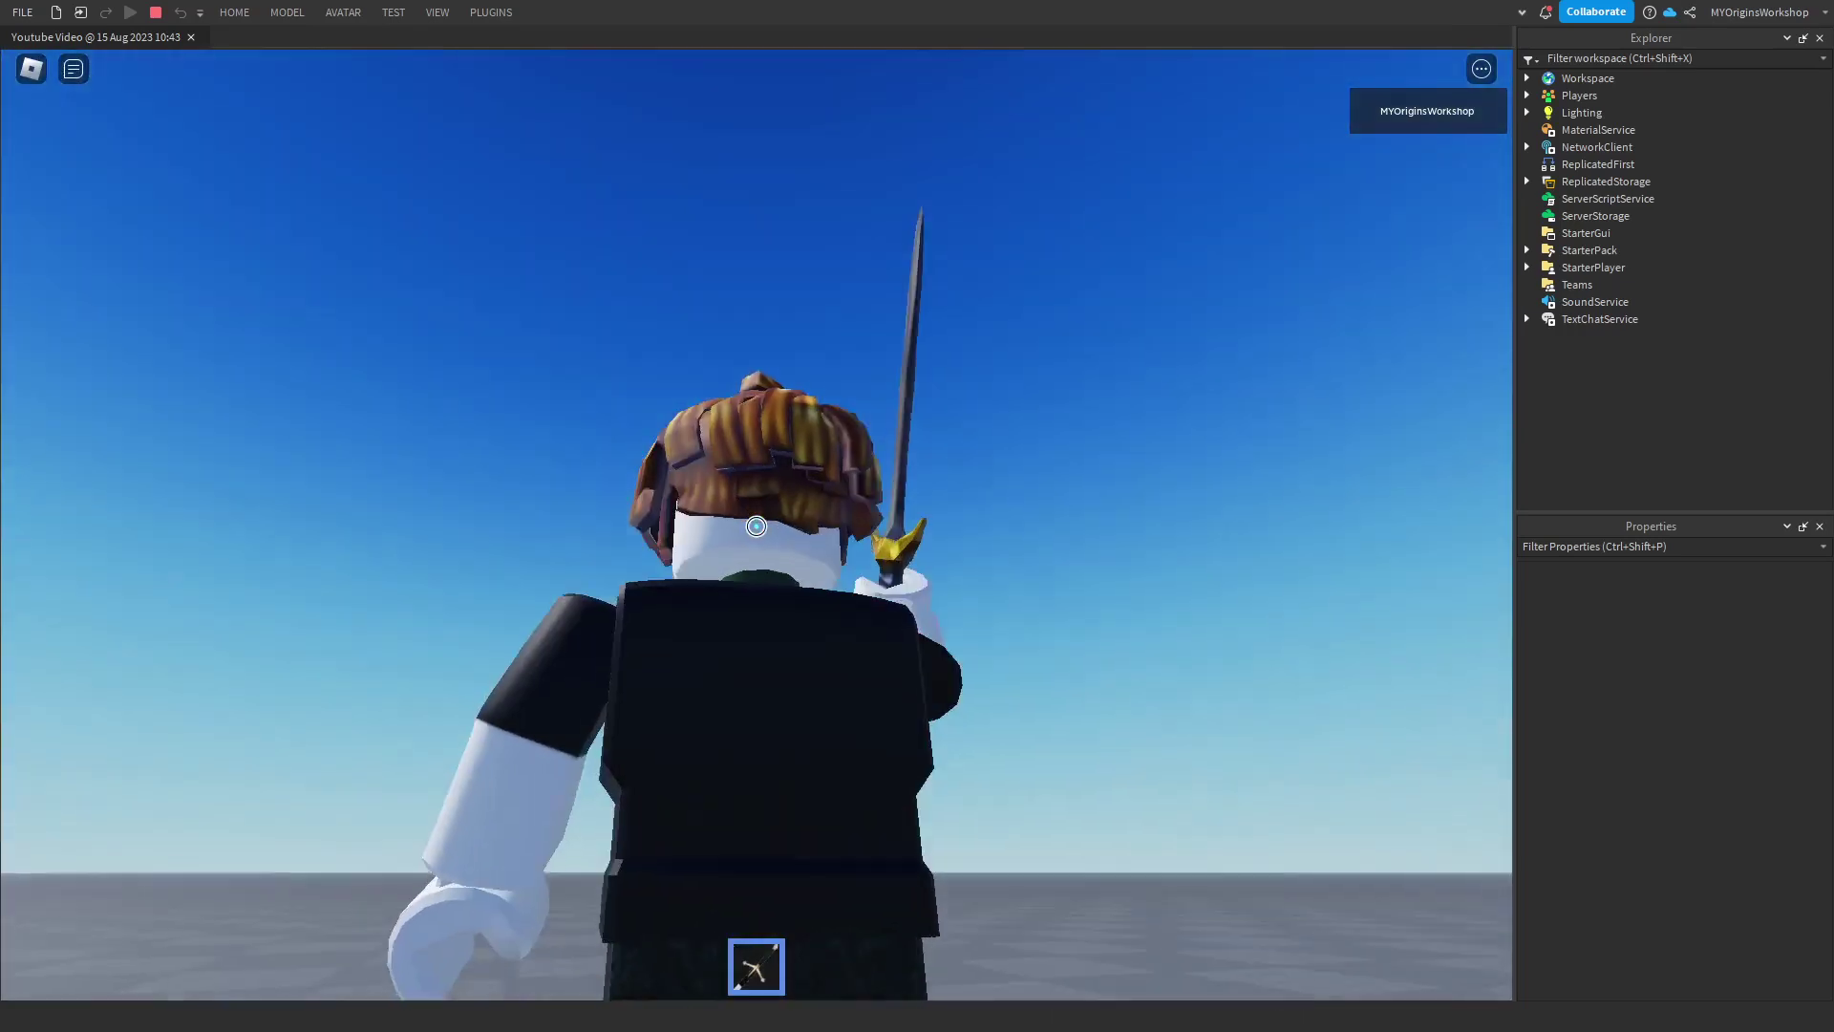
key(1)
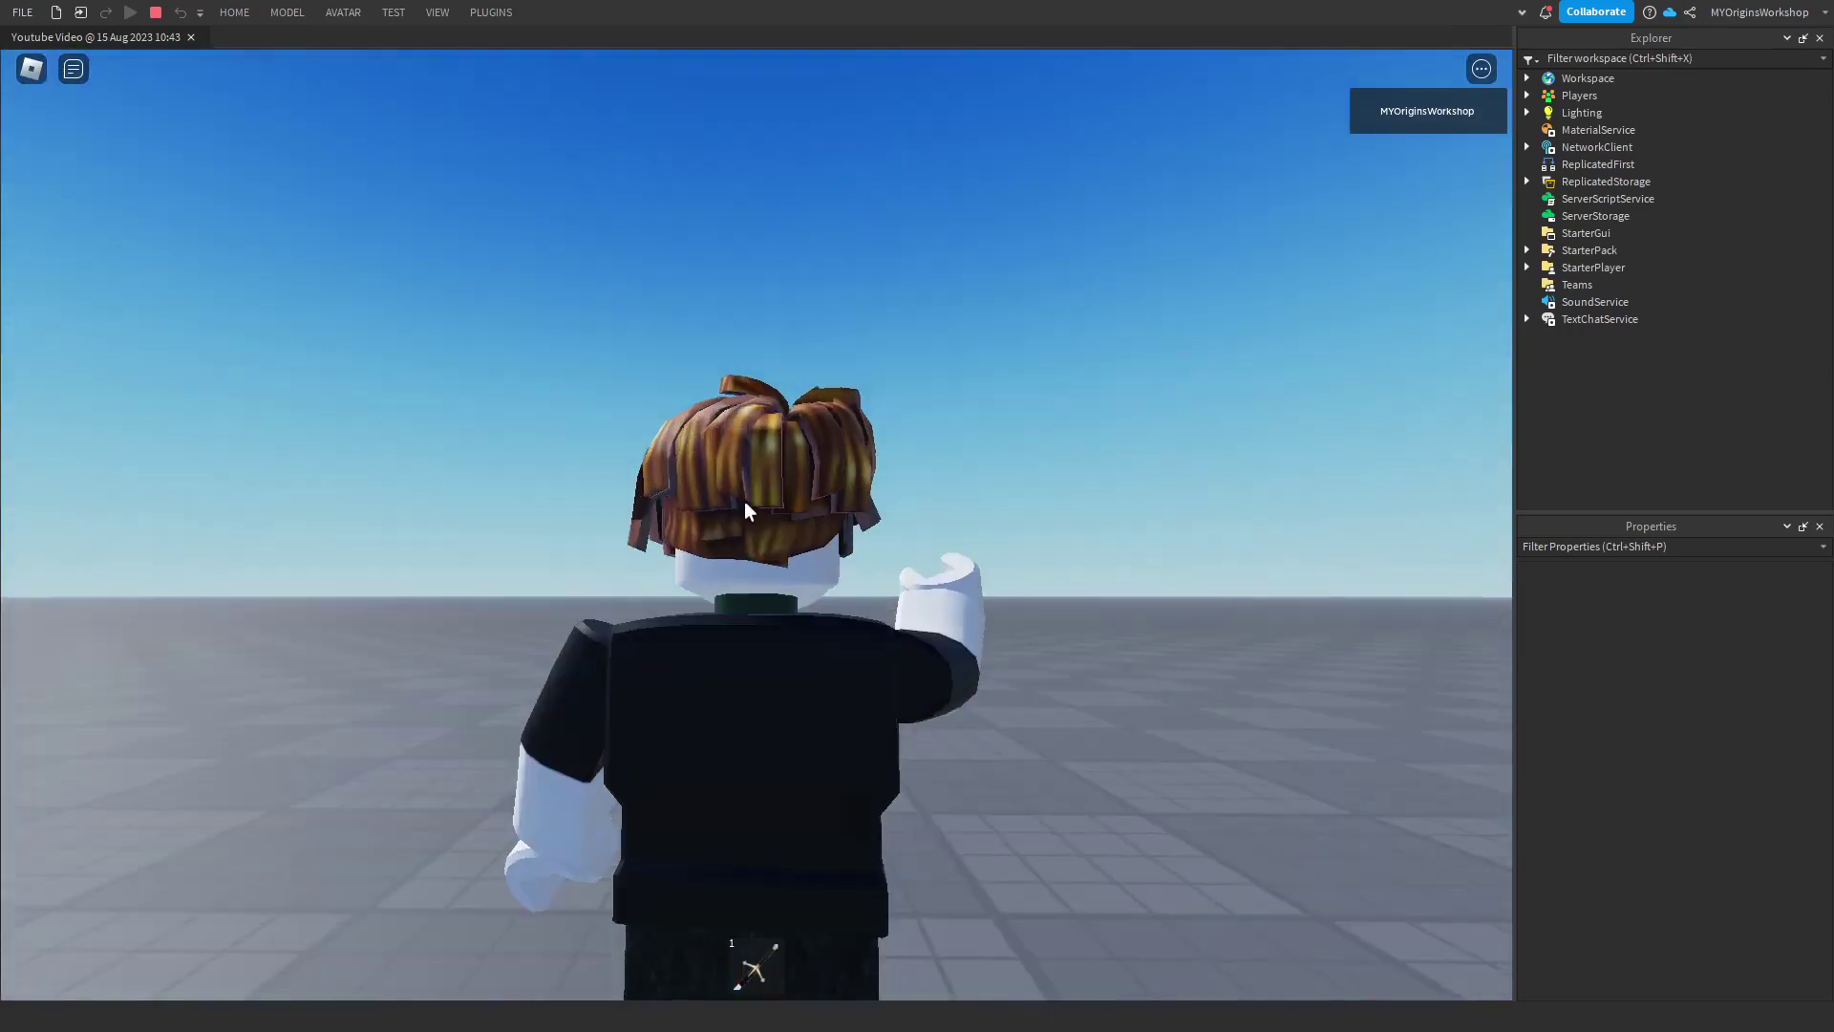